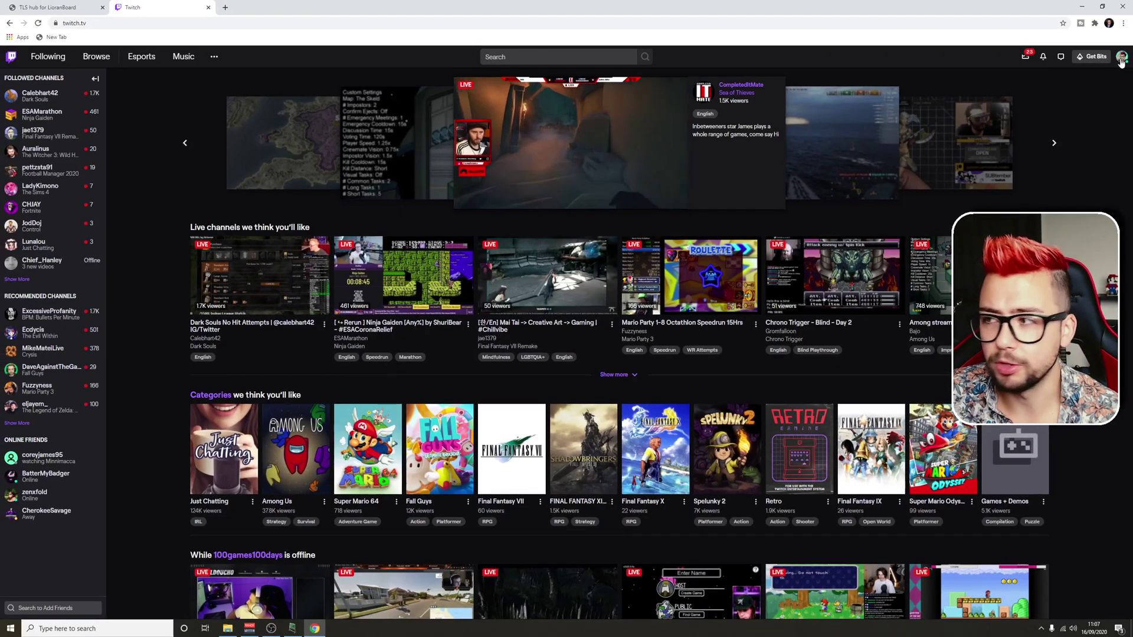
# Open the channel points Manage Rewards & Challenges page in the Creator Dashboard.
pyautogui.click(1121, 58)
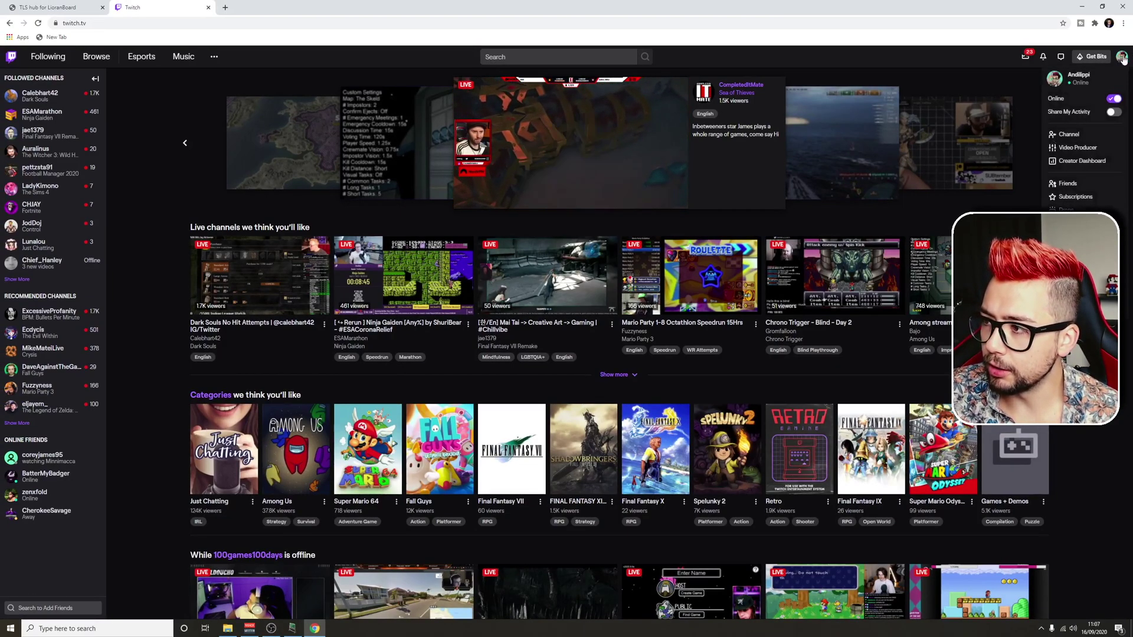
pyautogui.click(1067, 161)
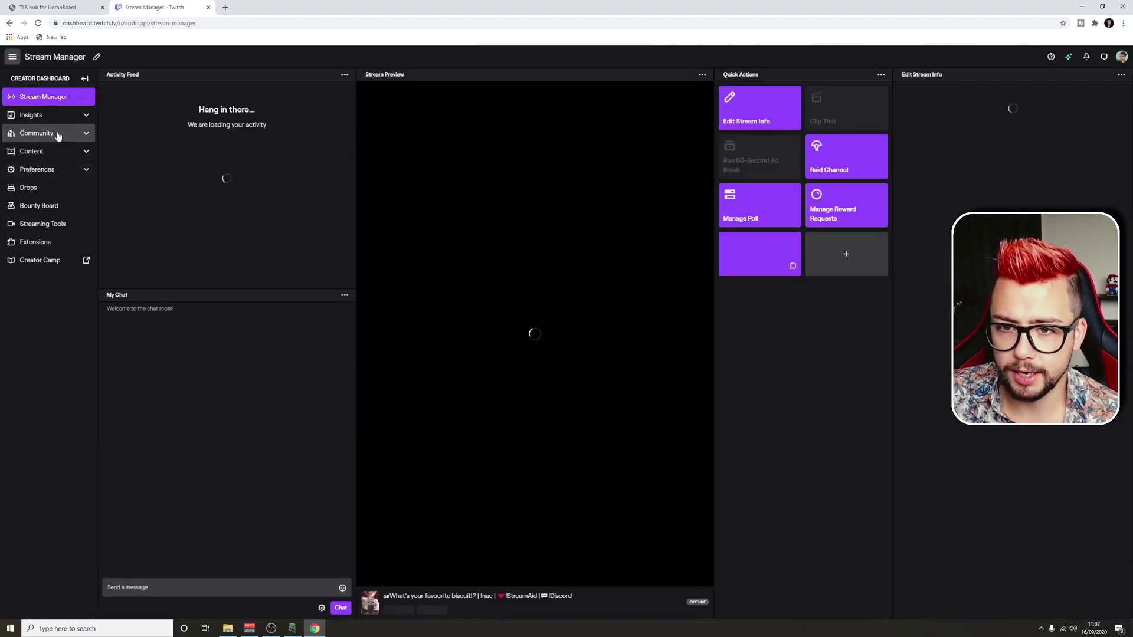
pyautogui.click(57, 135)
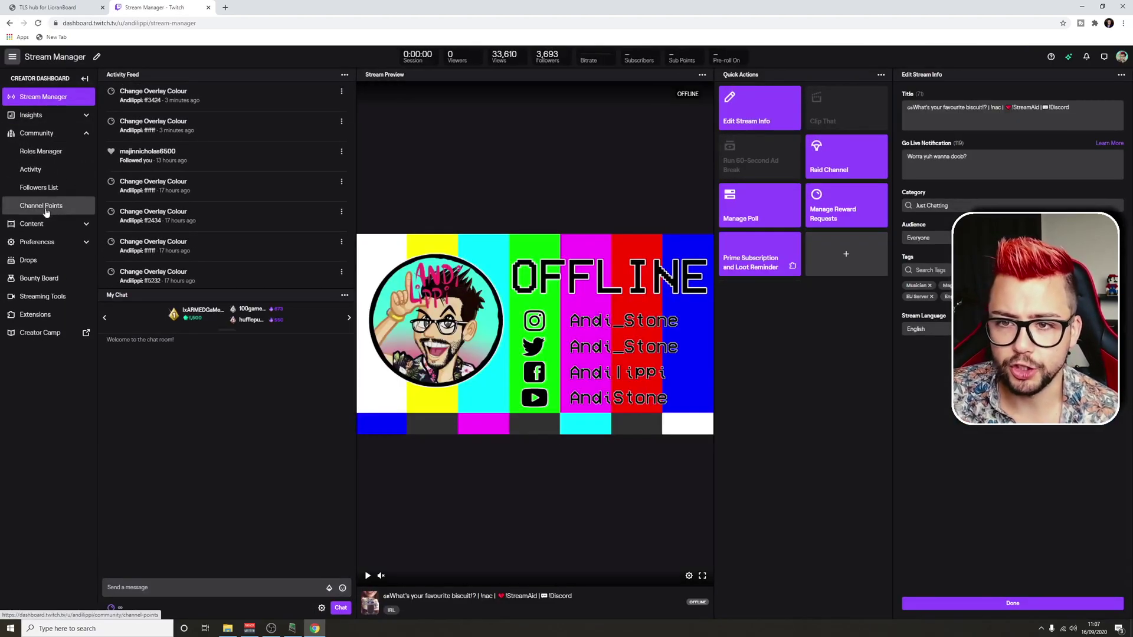
pyautogui.click(46, 211)
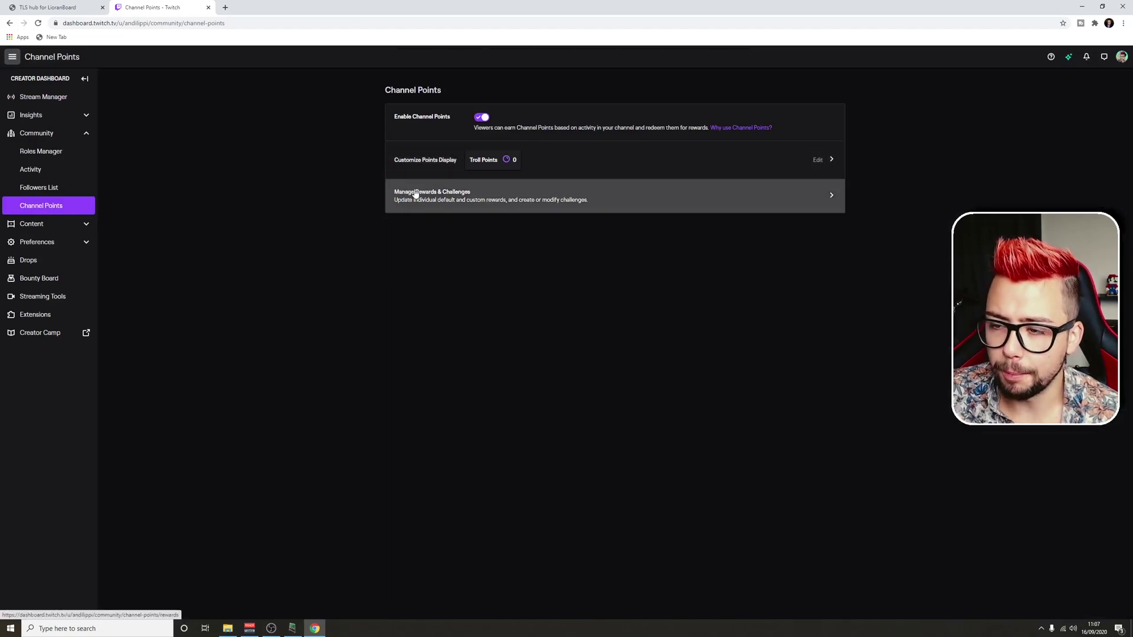
pyautogui.click(503, 204)
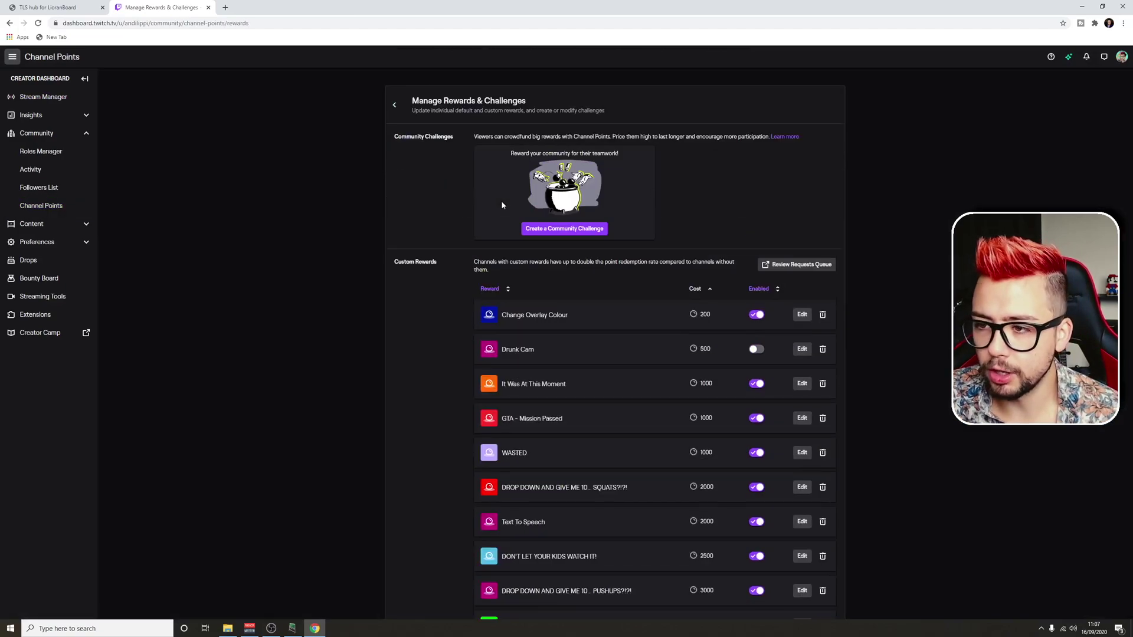
# Look through the custom rewards and view the blank custom reward form, closing it without creating a reward.
pyautogui.scroll(-2, 531, 195)
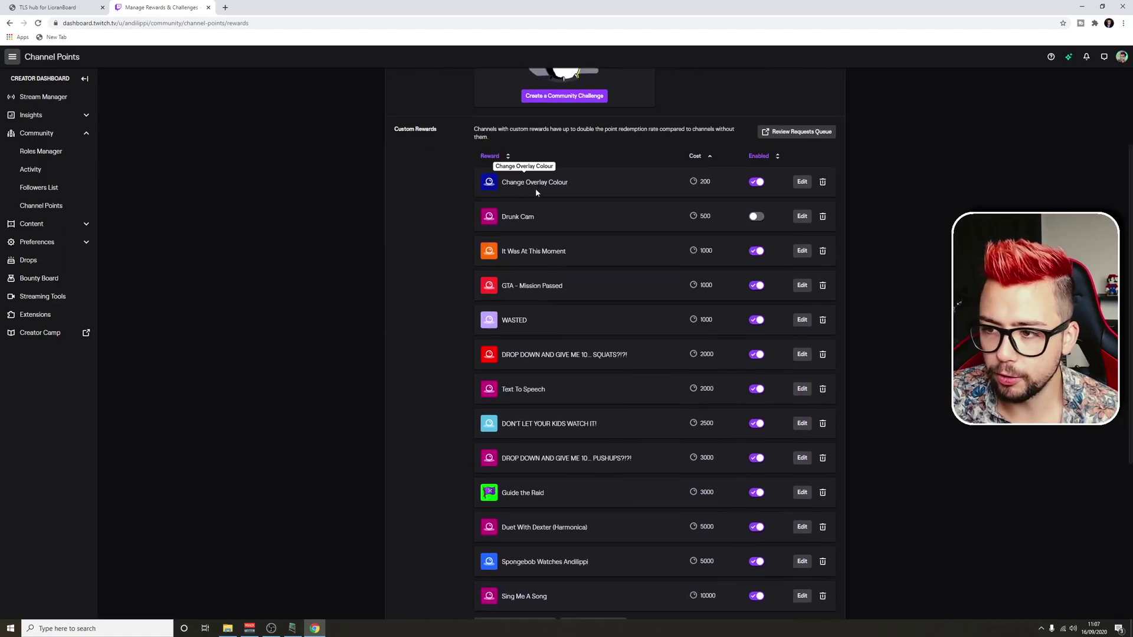
pyautogui.scroll(-4, 561, 206)
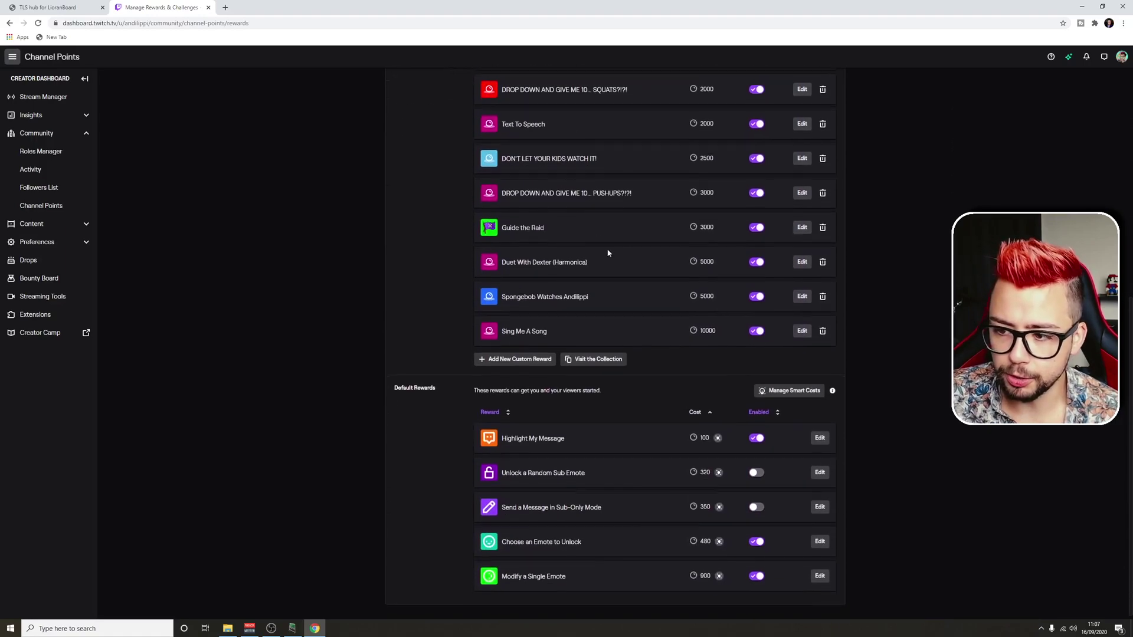
pyautogui.click(518, 360)
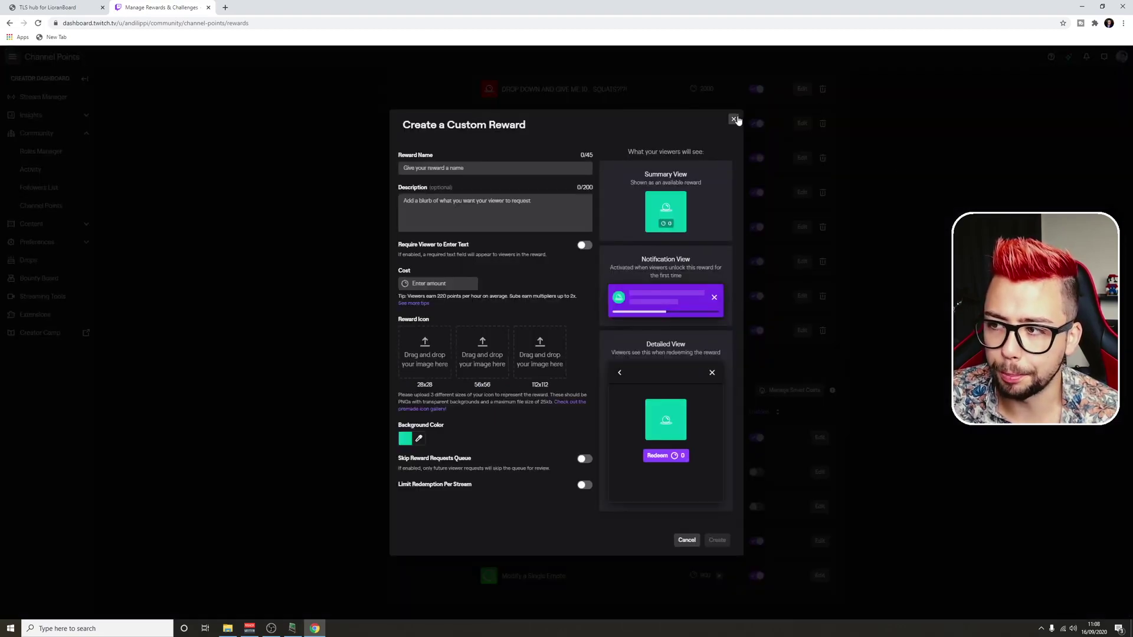
pyautogui.click(736, 119)
pyautogui.scroll(6, 770, 181)
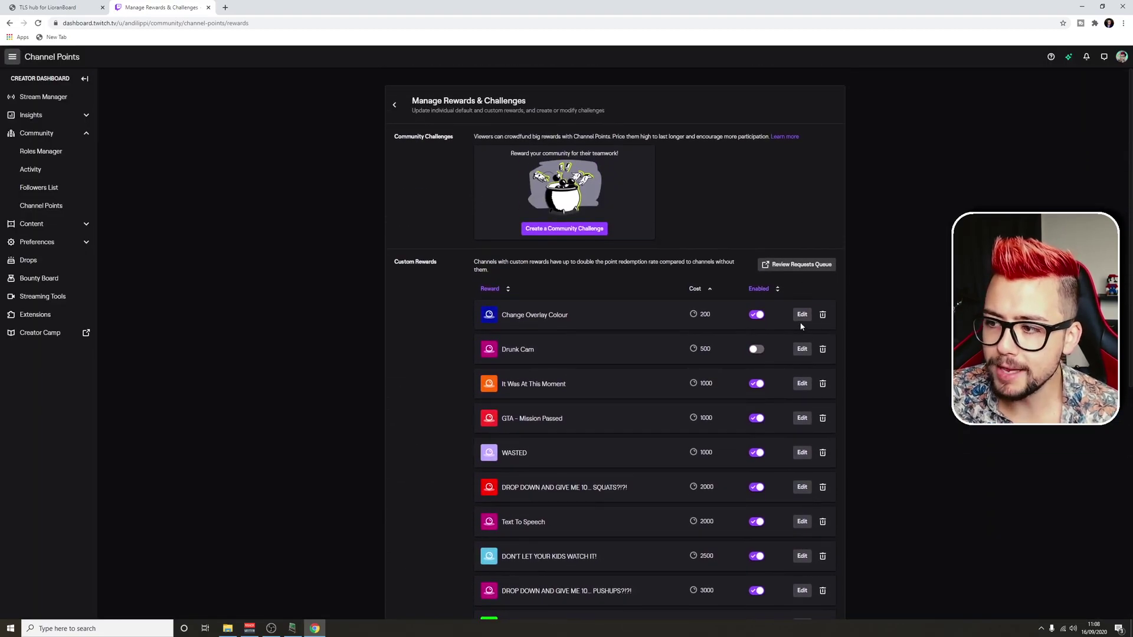
# Review the name, description and viewer text requirement of the Change Overlay Colour reward, and save it.
pyautogui.click(802, 316)
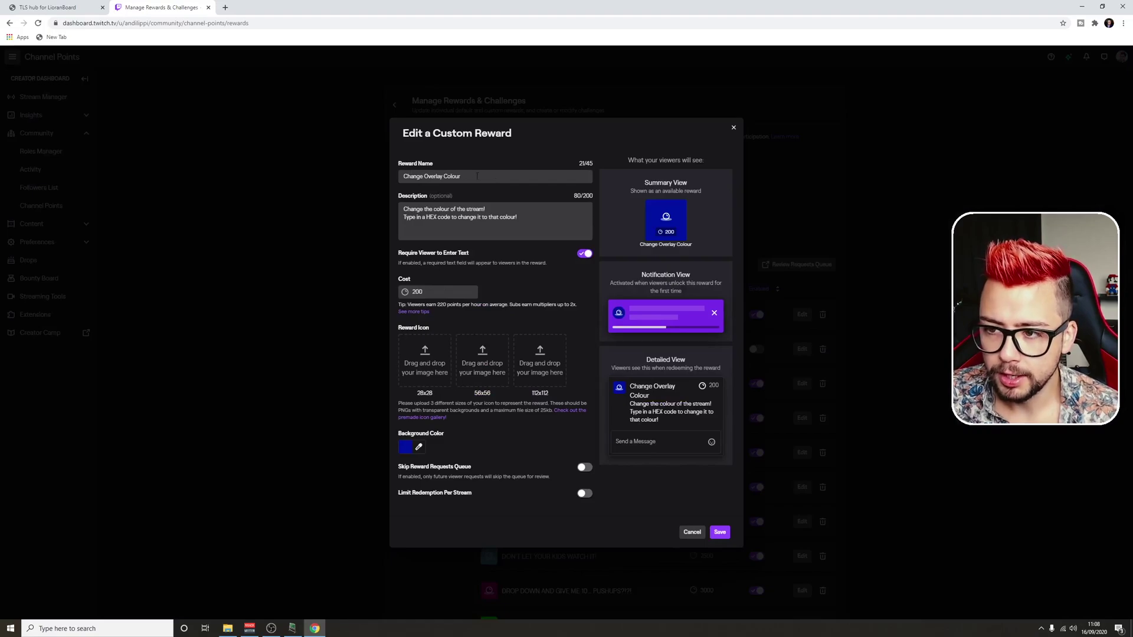
pyautogui.moveTo(481, 175); pyautogui.dragTo(308, 172)
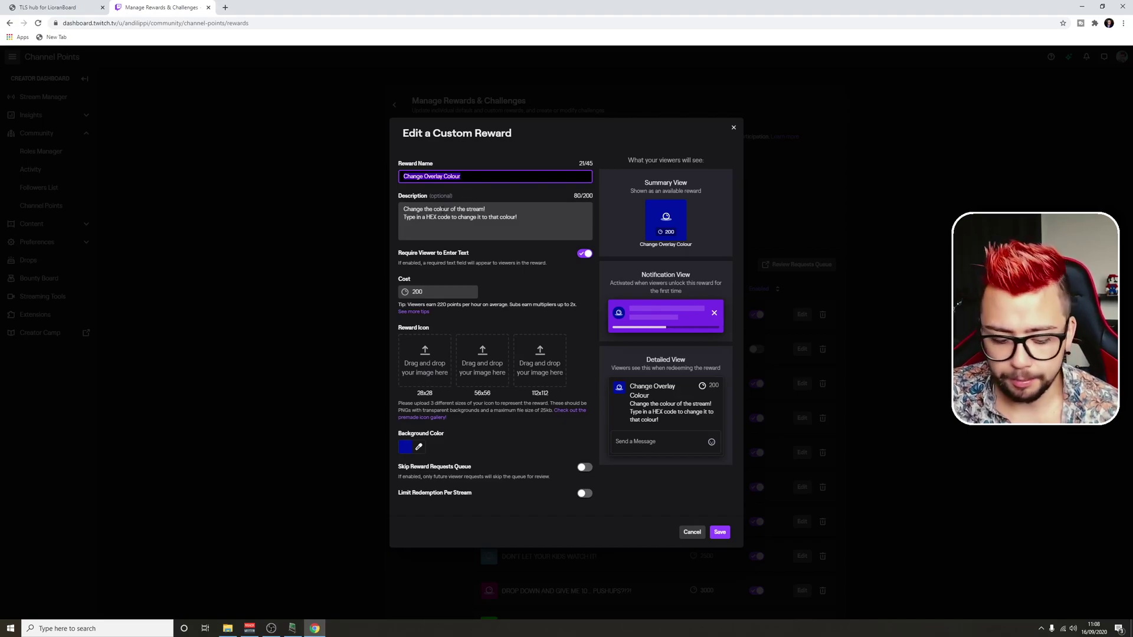
pyautogui.moveTo(404, 209); pyautogui.dragTo(517, 218)
pyautogui.click(501, 217)
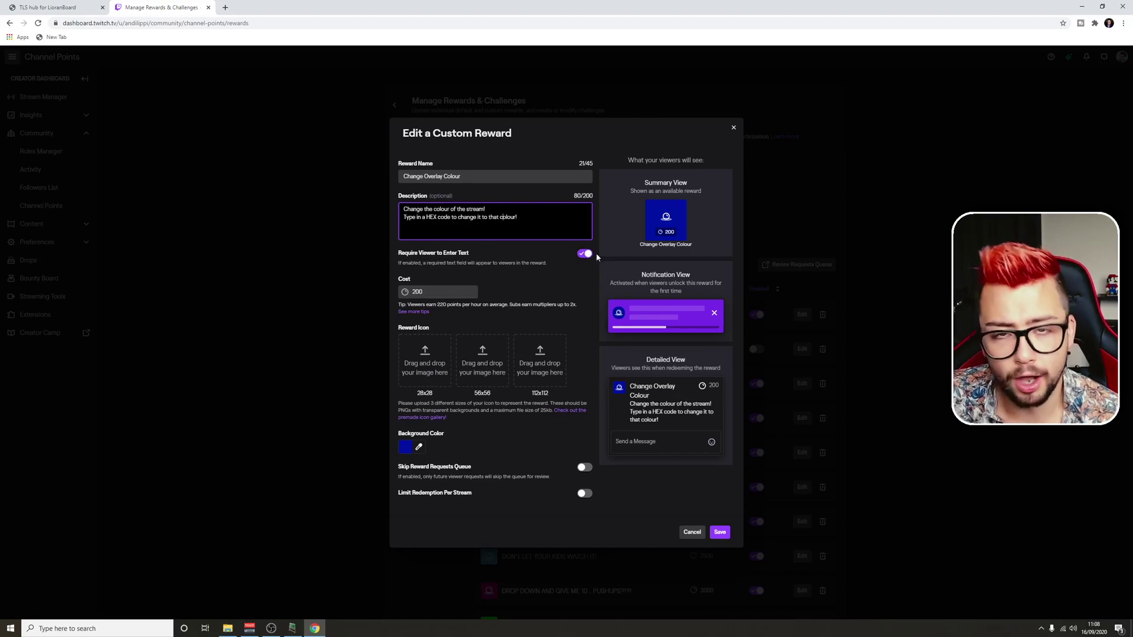
pyautogui.click(724, 531)
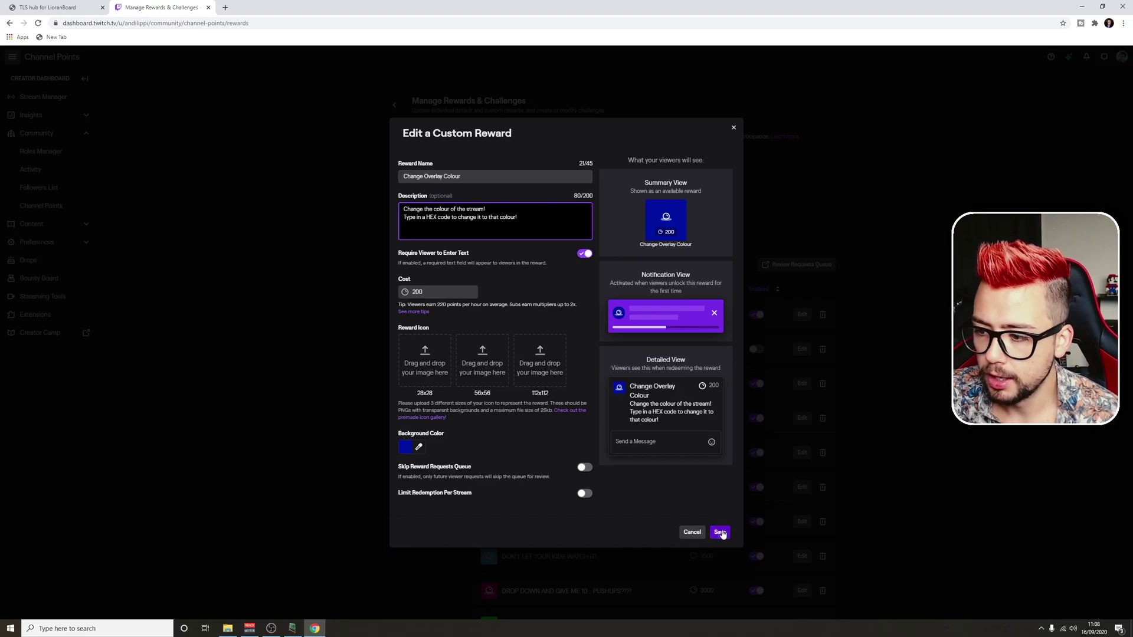
# Switch to LioranBoard Receiver, apply the open deck's changes and reopen New Deck 15 for editing.
pyautogui.click(1082, 6)
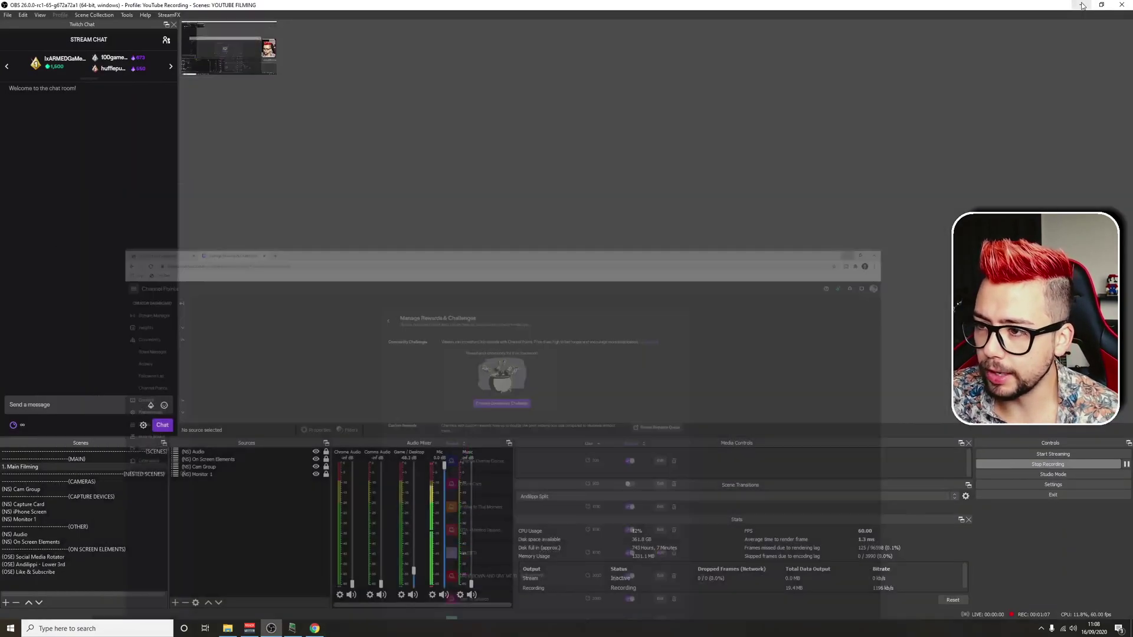
pyautogui.click(291, 629)
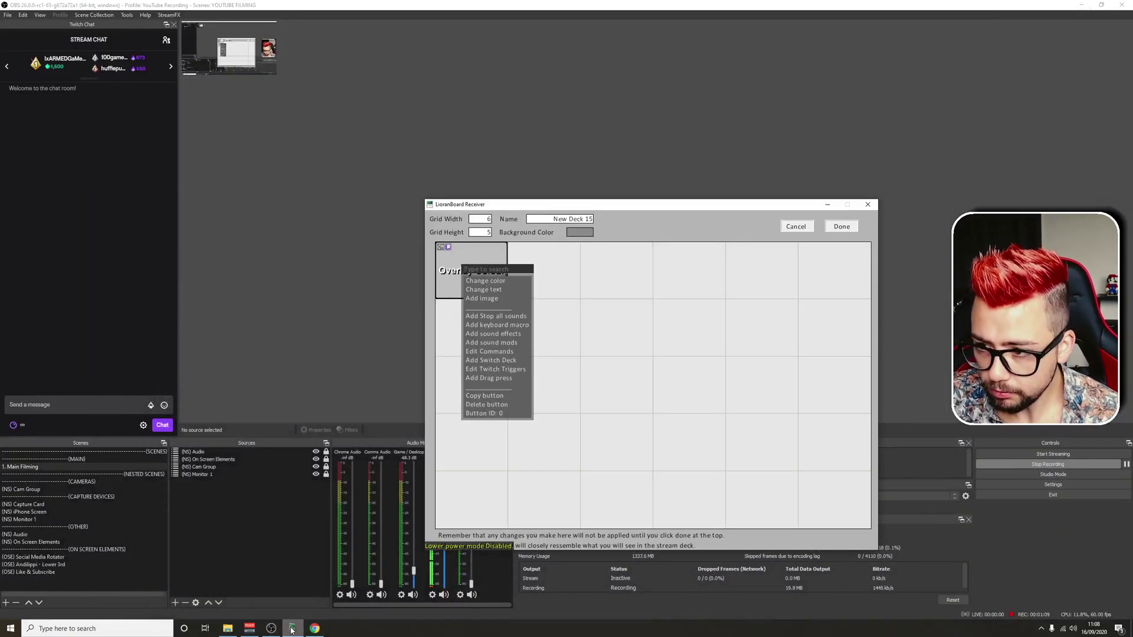
pyautogui.click(842, 227)
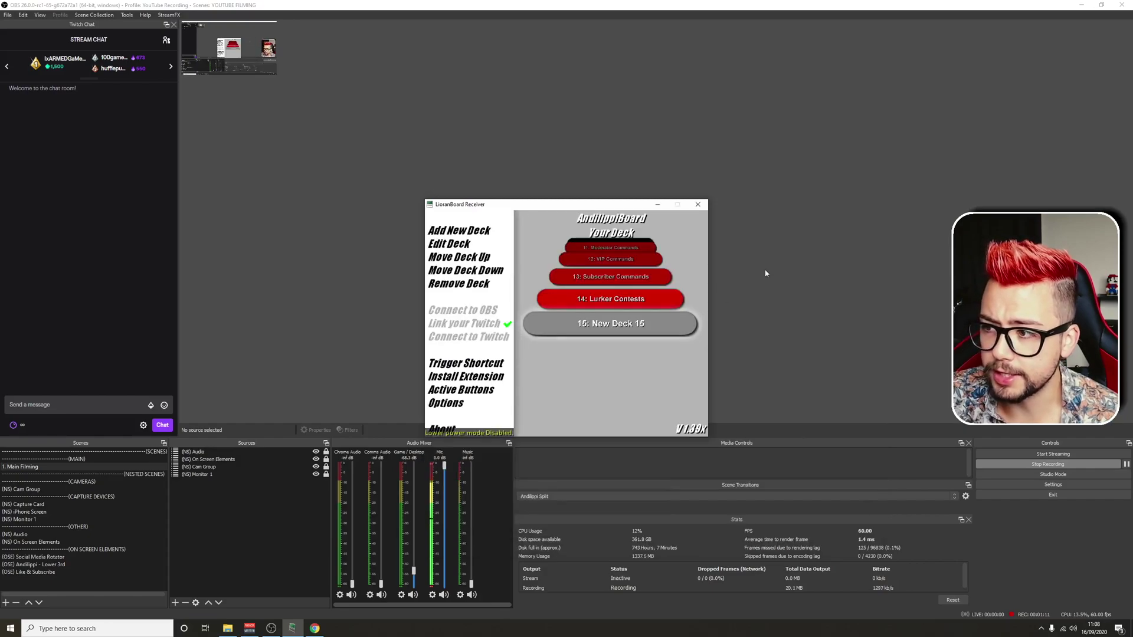
pyautogui.click(605, 325)
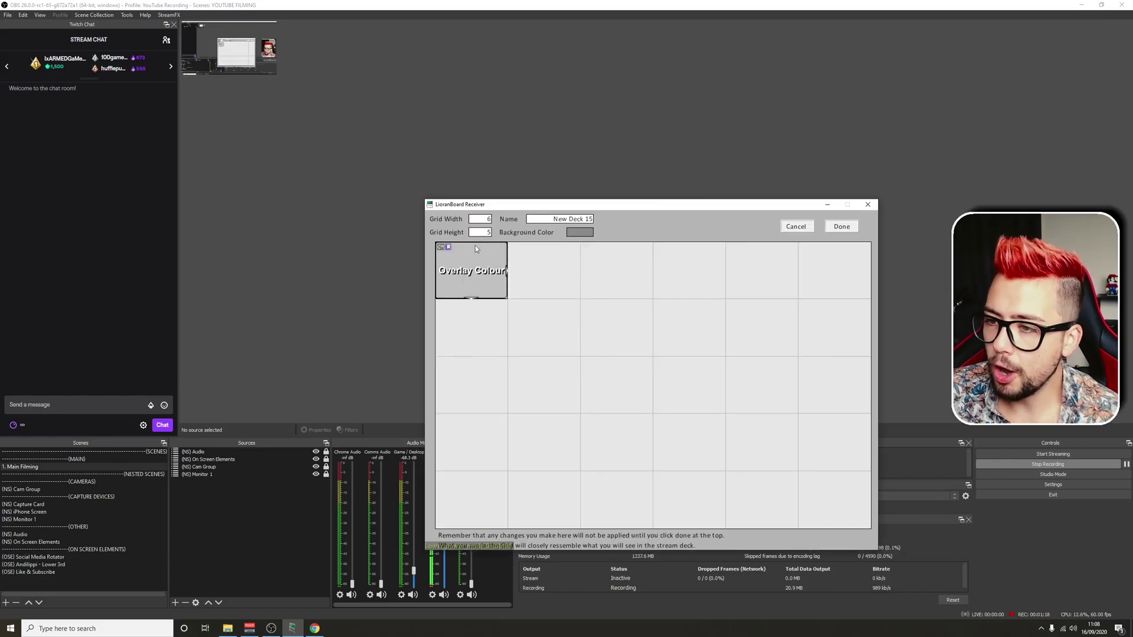
# Set the Overlay Colour button's Twitch points trigger to the redeem Change Overlay Colour with an empty message.
pyautogui.rightClick(486, 276)
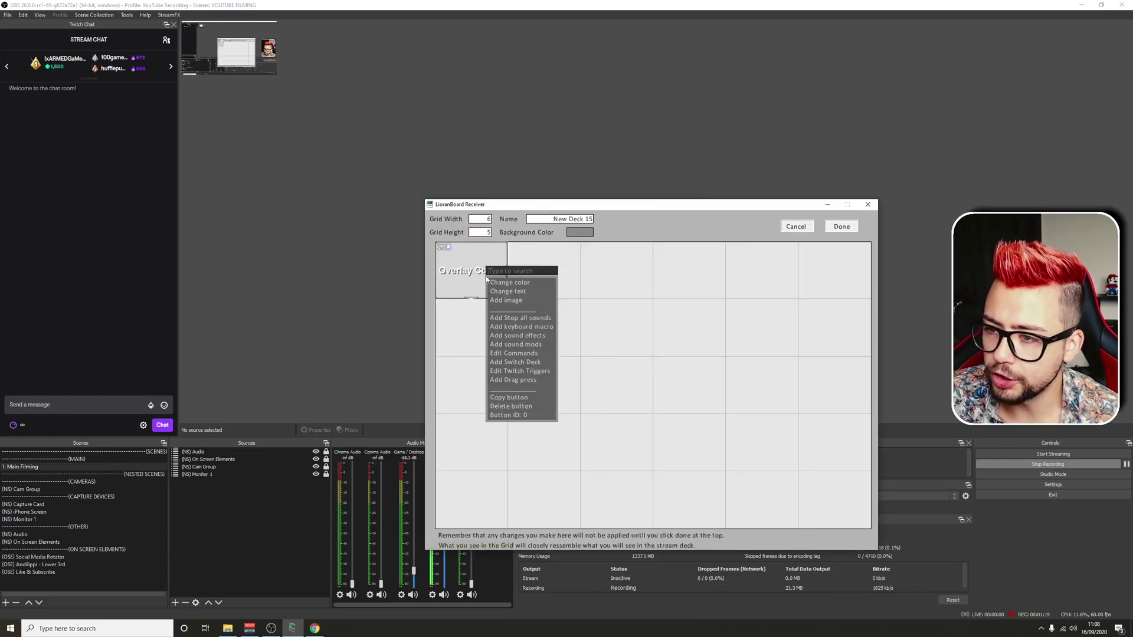
pyautogui.click(518, 371)
pyautogui.moveTo(666, 351); pyautogui.dragTo(566, 343)
pyautogui.hotkey('ctrl', 'c')
pyautogui.press('BackSpace')
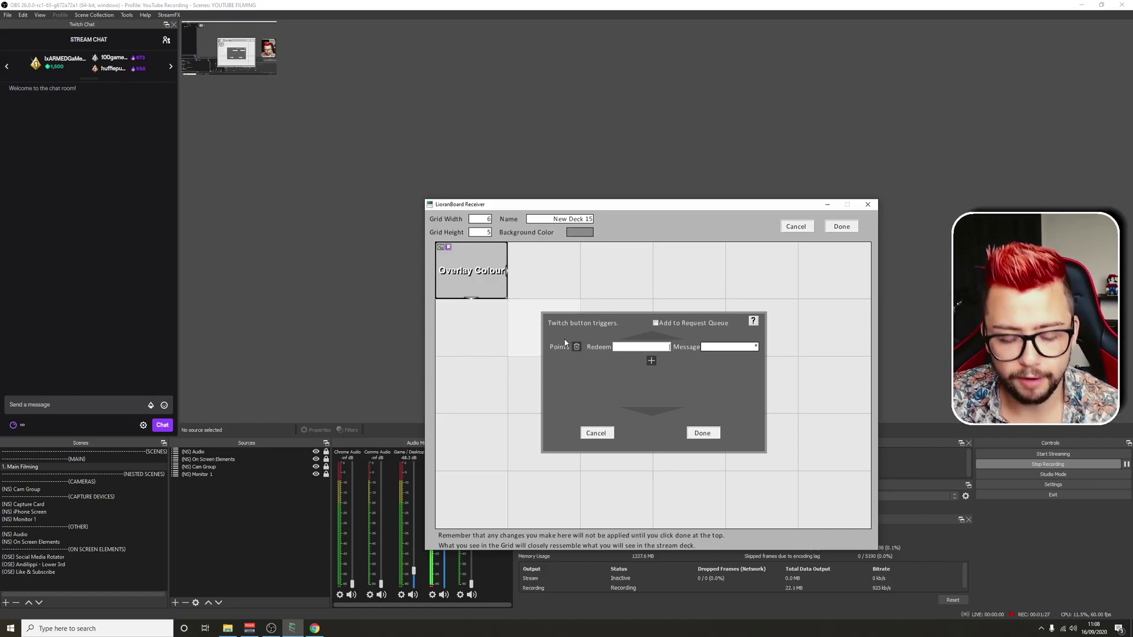
pyautogui.hotkey('ctrl', 'v')
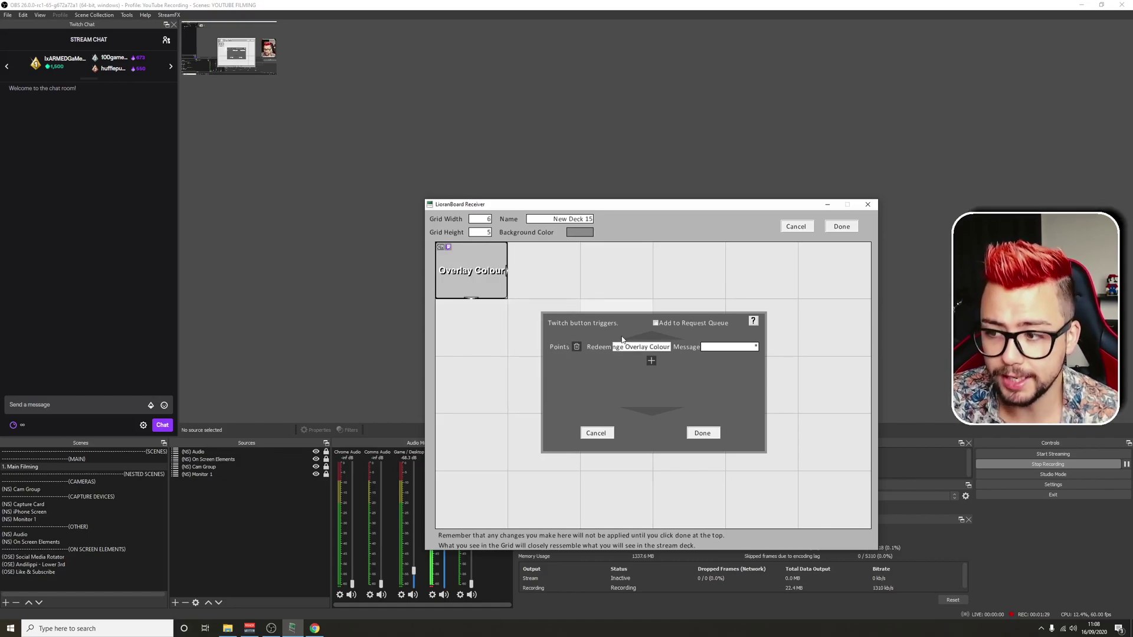
pyautogui.click(637, 351)
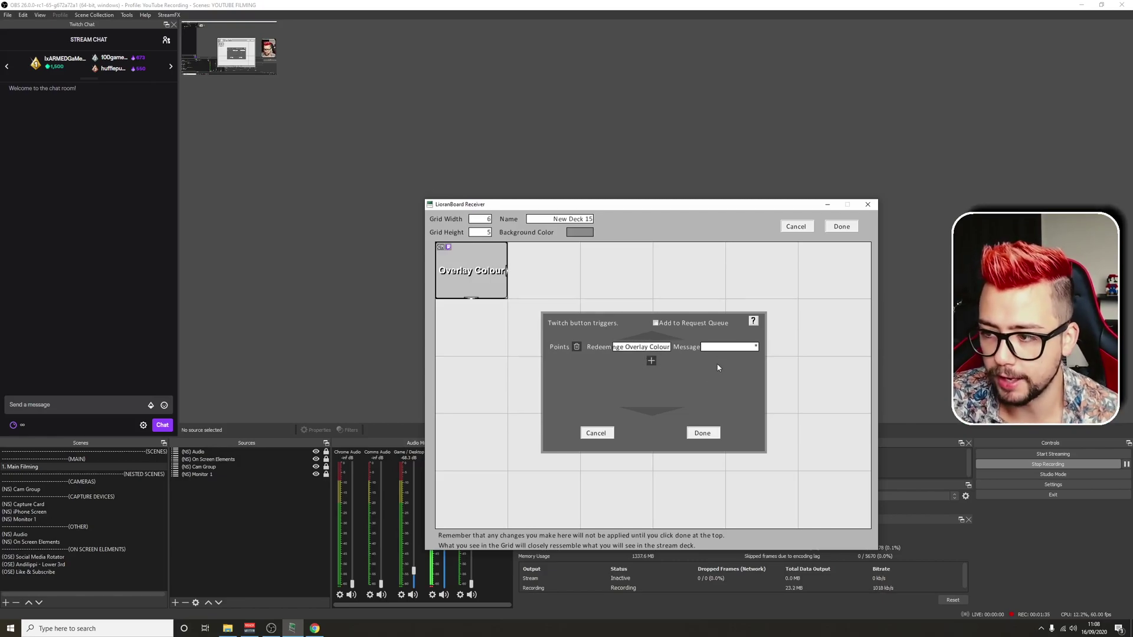
pyautogui.click(735, 350)
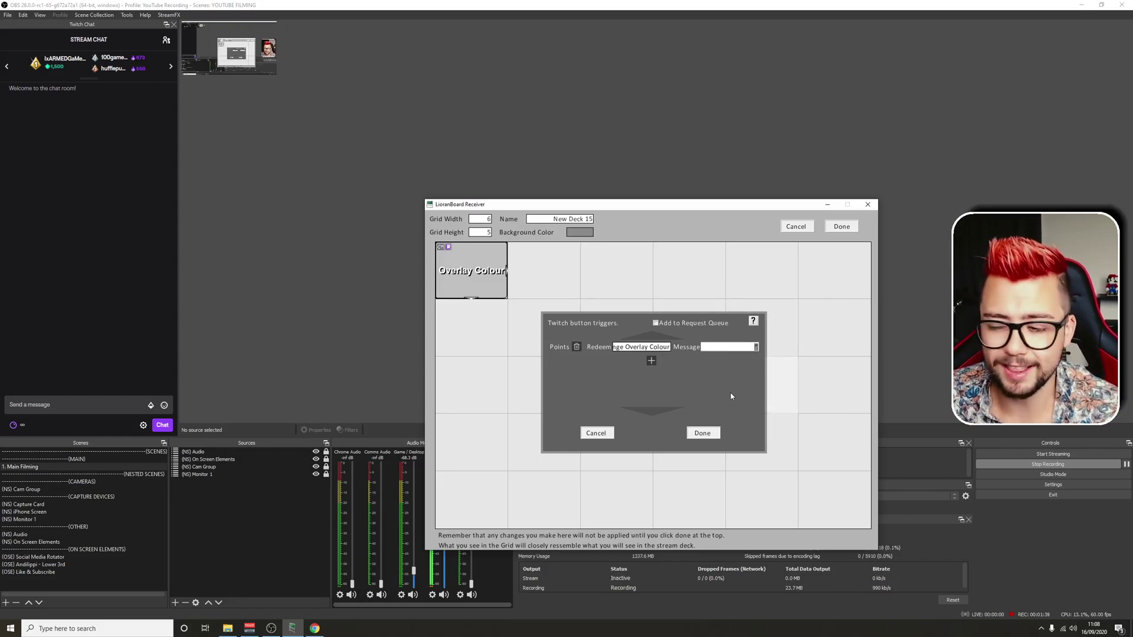
pyautogui.click(696, 431)
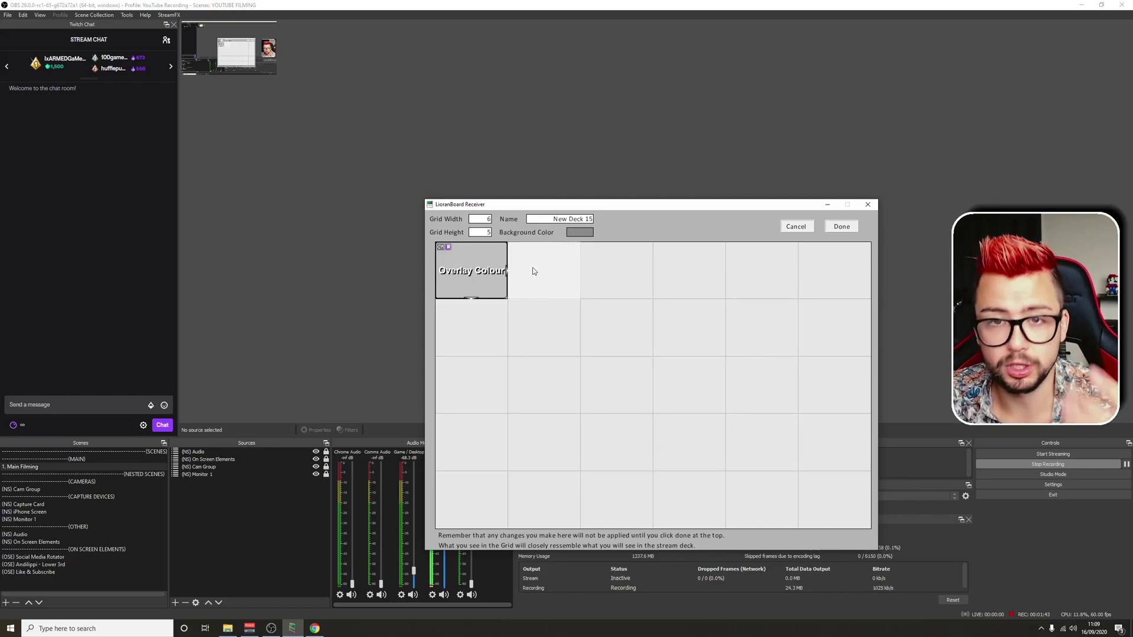
# Open the Overlay Colour button's commands and examine the hex colour conversion sequence from the setup comment to the final filter command.
pyautogui.rightClick(481, 281)
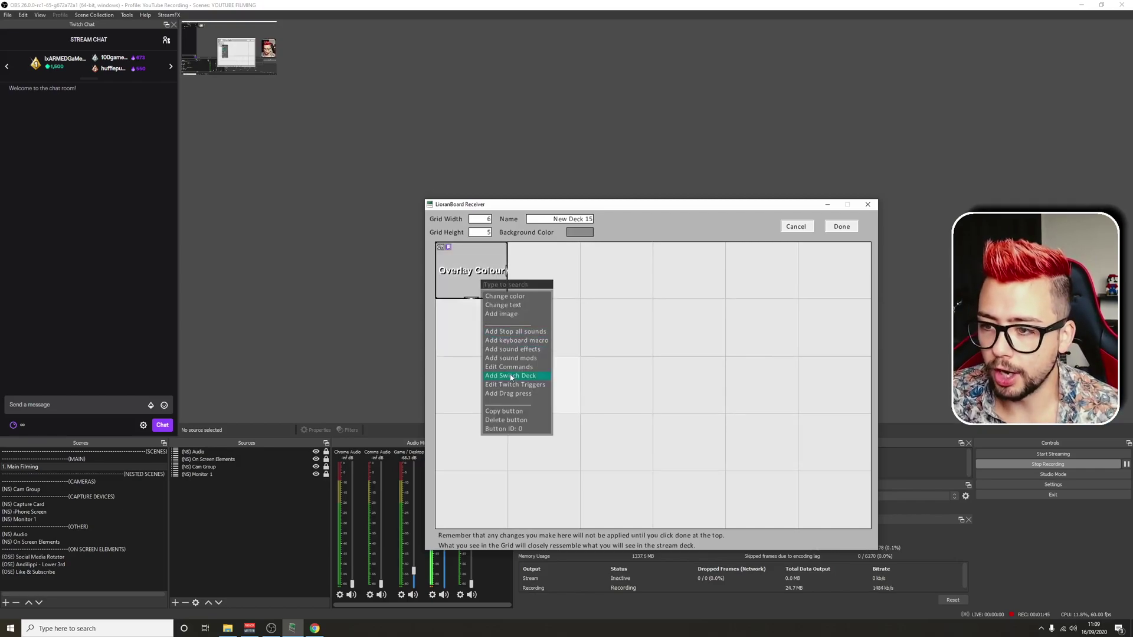
pyautogui.click(493, 368)
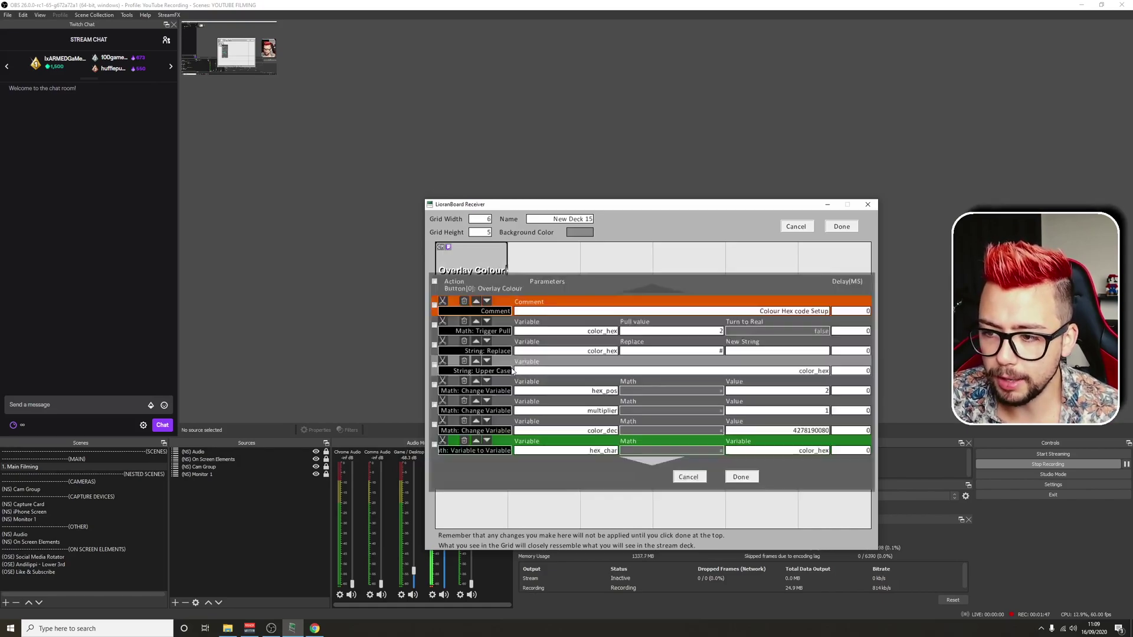
pyautogui.scroll(-3, 723, 316)
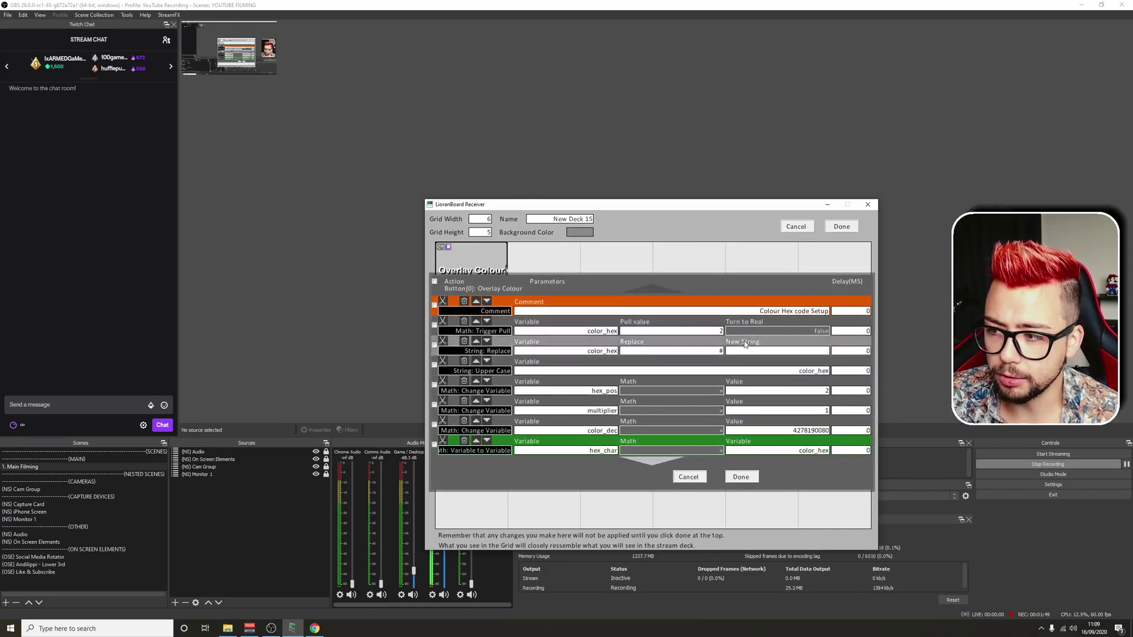
pyautogui.scroll(-11, 722, 316)
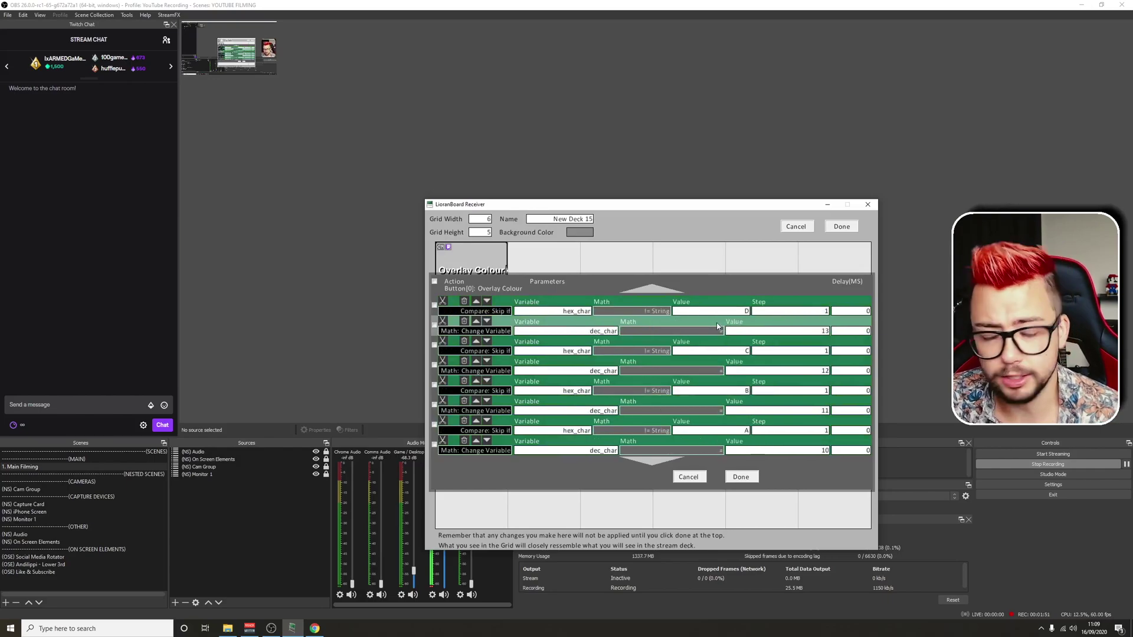
pyautogui.scroll(-7, 702, 354)
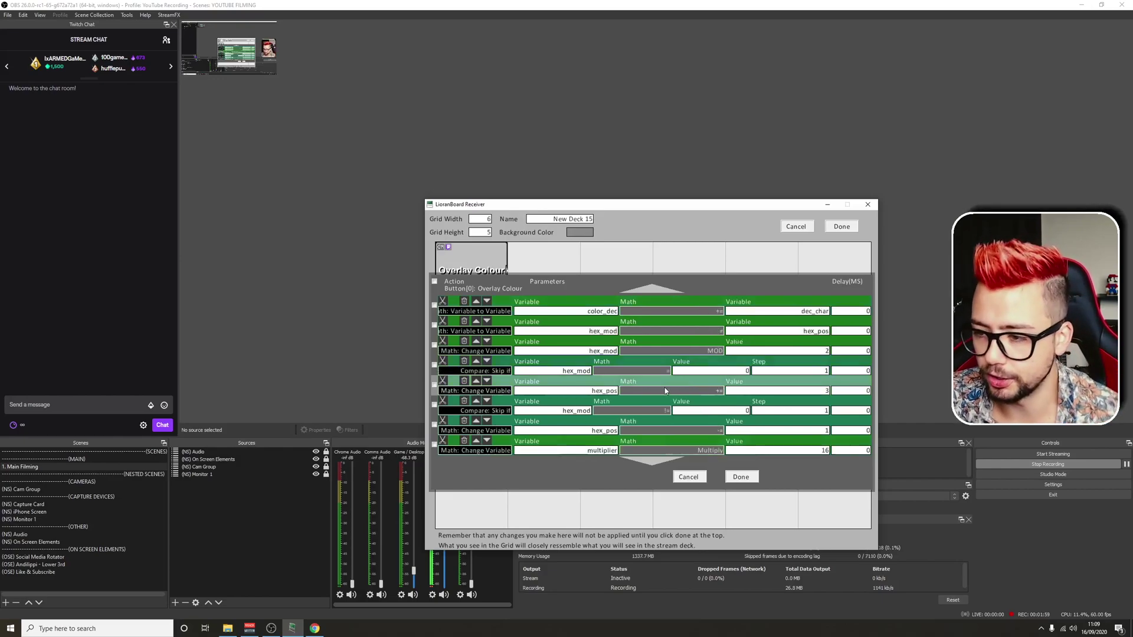
pyautogui.scroll(4, 670, 380)
pyautogui.scroll(9, 674, 370)
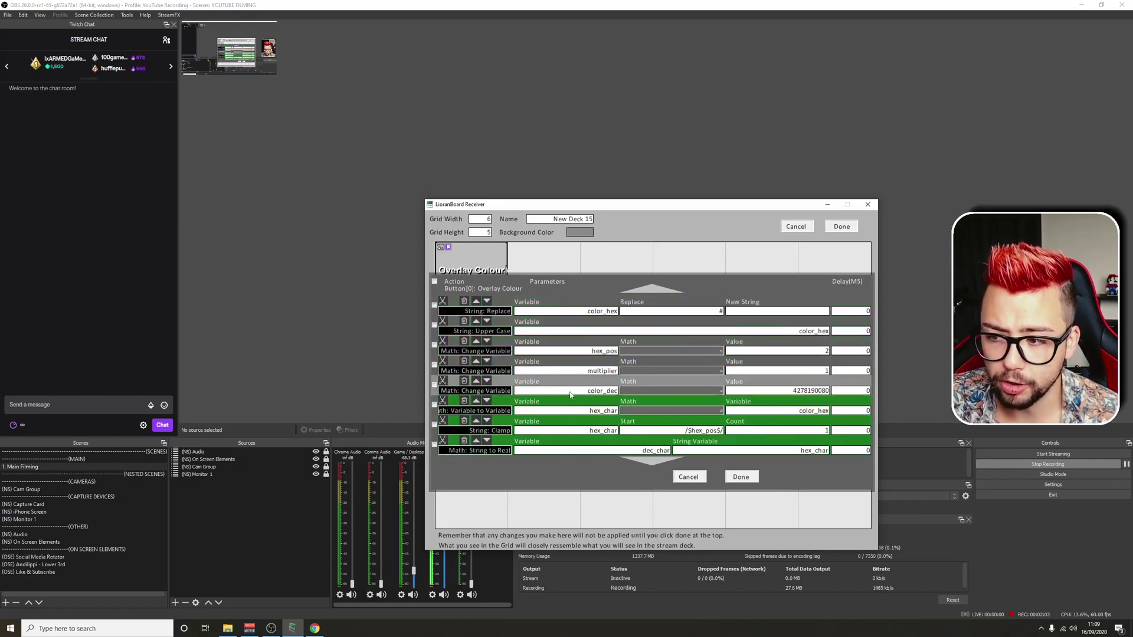
pyautogui.moveTo(567, 391); pyautogui.dragTo(651, 406)
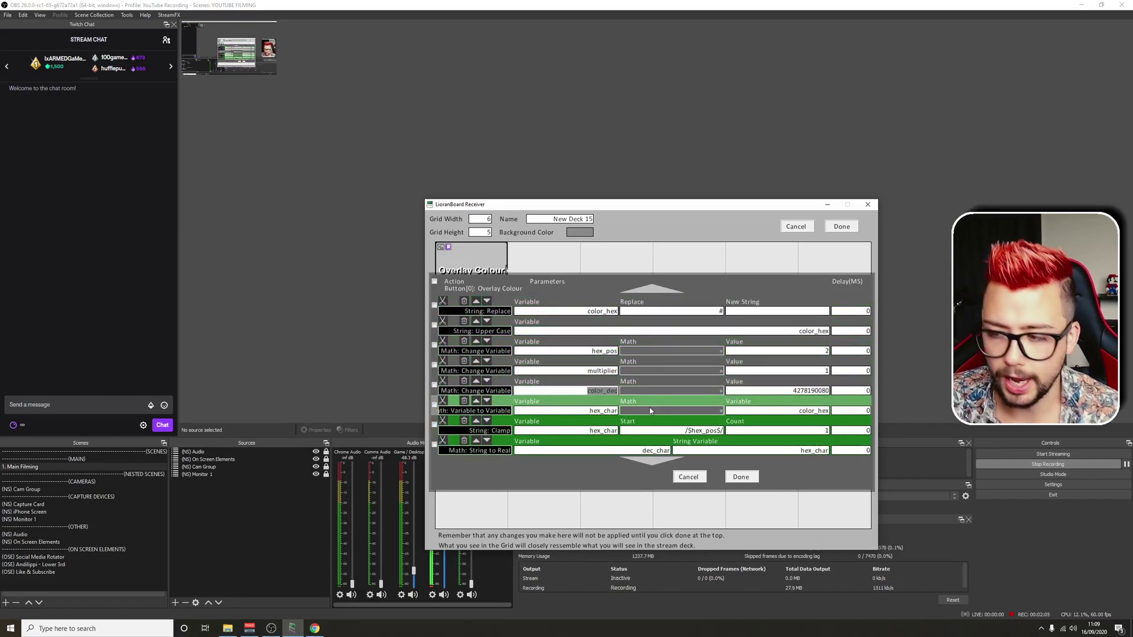
pyautogui.scroll(-9, 651, 410)
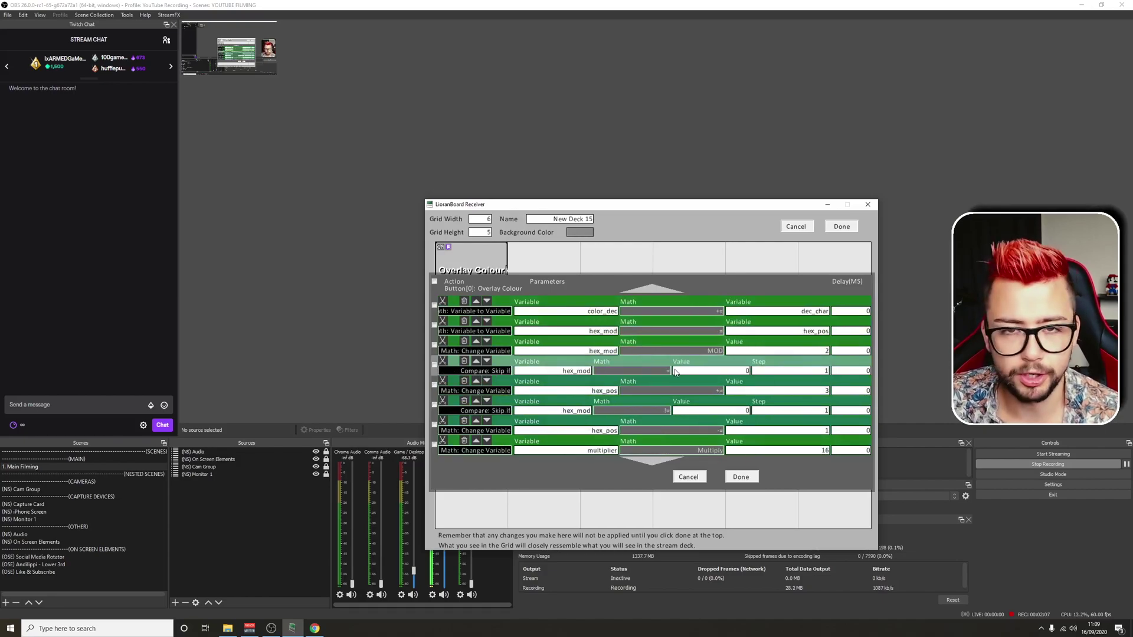
pyautogui.scroll(-7, 675, 372)
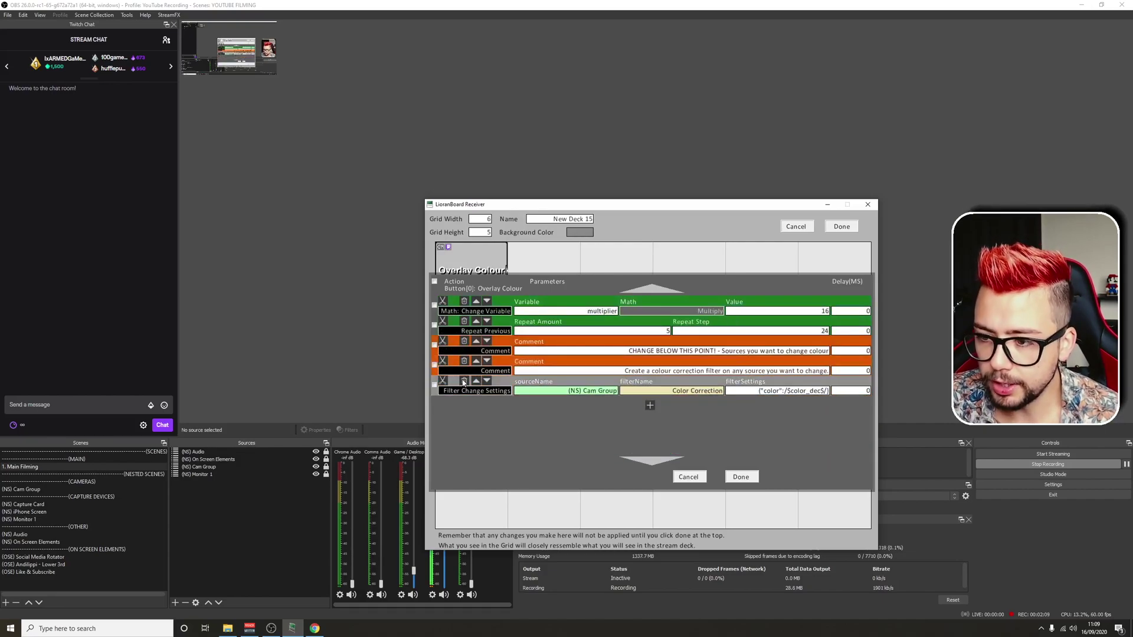
# Delete the Filter Change Settings command for (NS) Cam Group and read the two comments about sources and colour correction filters.
pyautogui.click(463, 381)
pyautogui.click(516, 322)
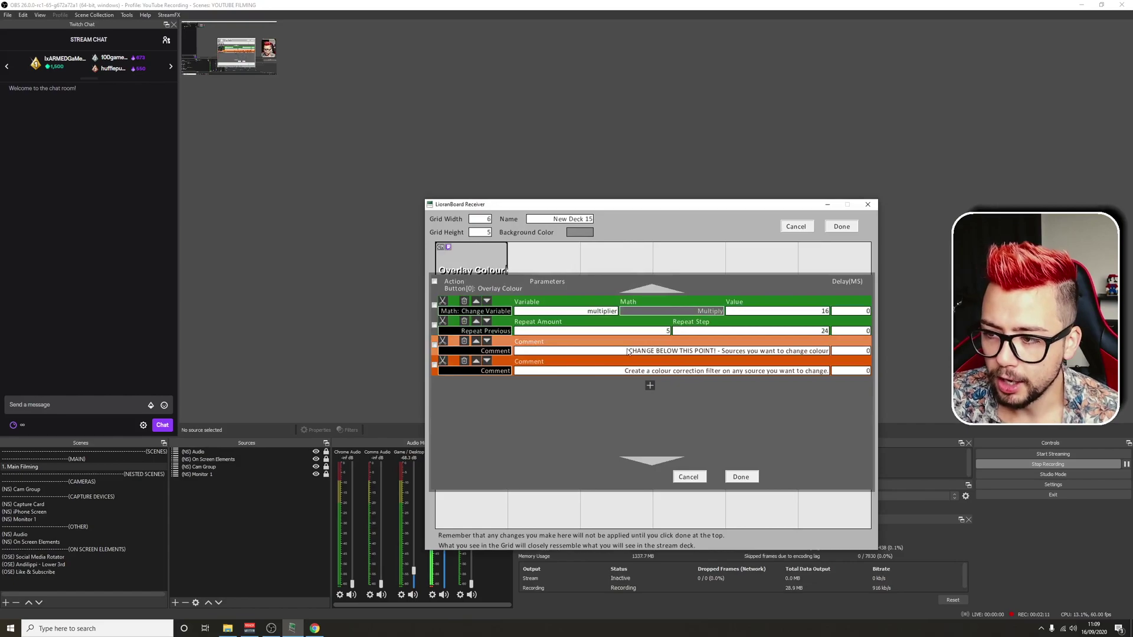
pyautogui.moveTo(629, 351); pyautogui.dragTo(710, 353)
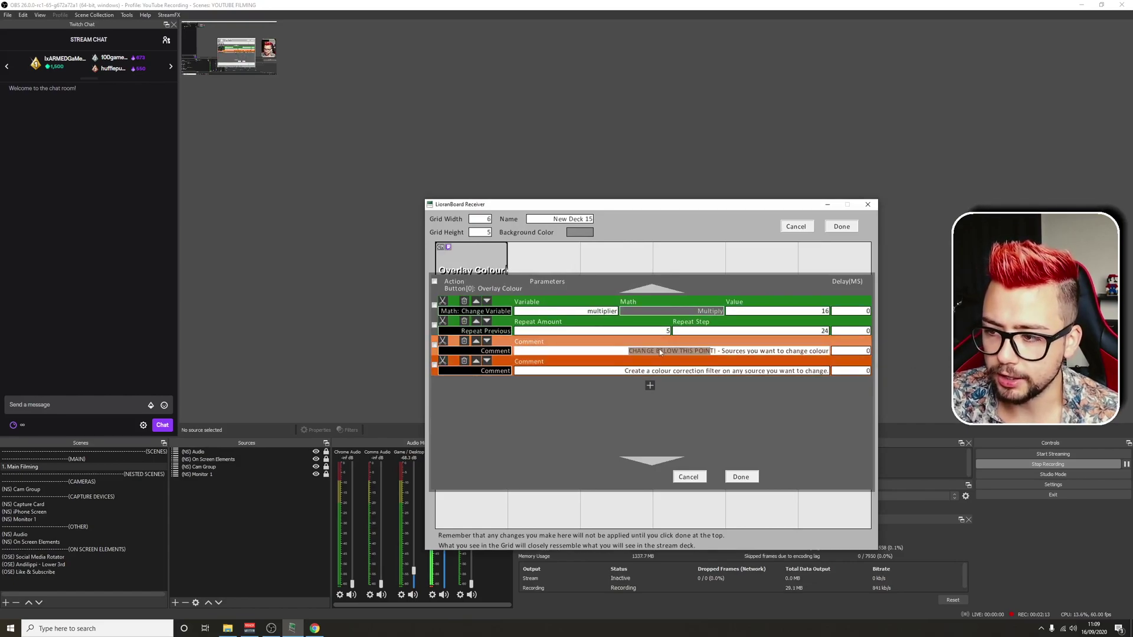
pyautogui.moveTo(729, 354); pyautogui.dragTo(825, 352)
pyautogui.moveTo(627, 371); pyautogui.dragTo(730, 372)
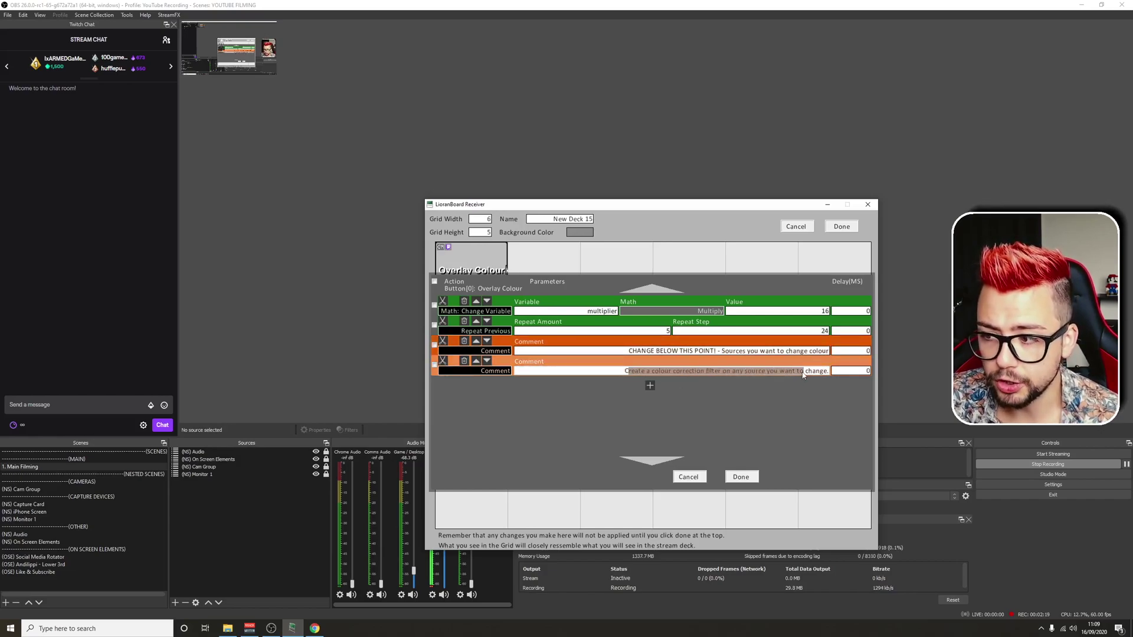
# Switch to OBS and add a Color Correction filter with the default name to the (NS) Cam Group source.
pyautogui.moveTo(802, 375); pyautogui.dragTo(650, 384)
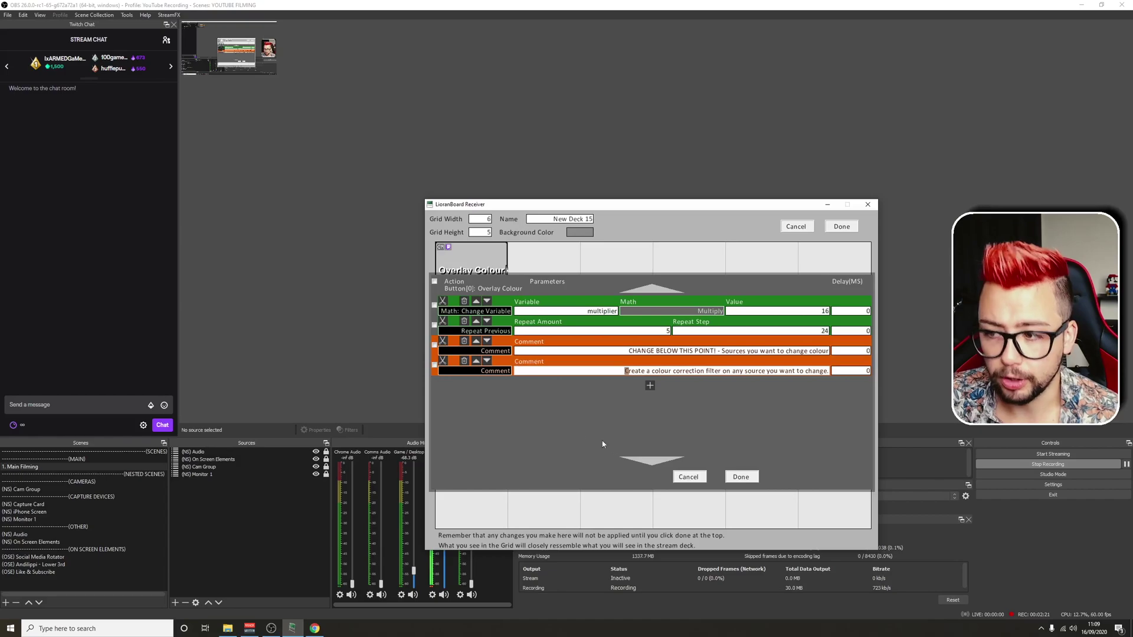
pyautogui.click(323, 317)
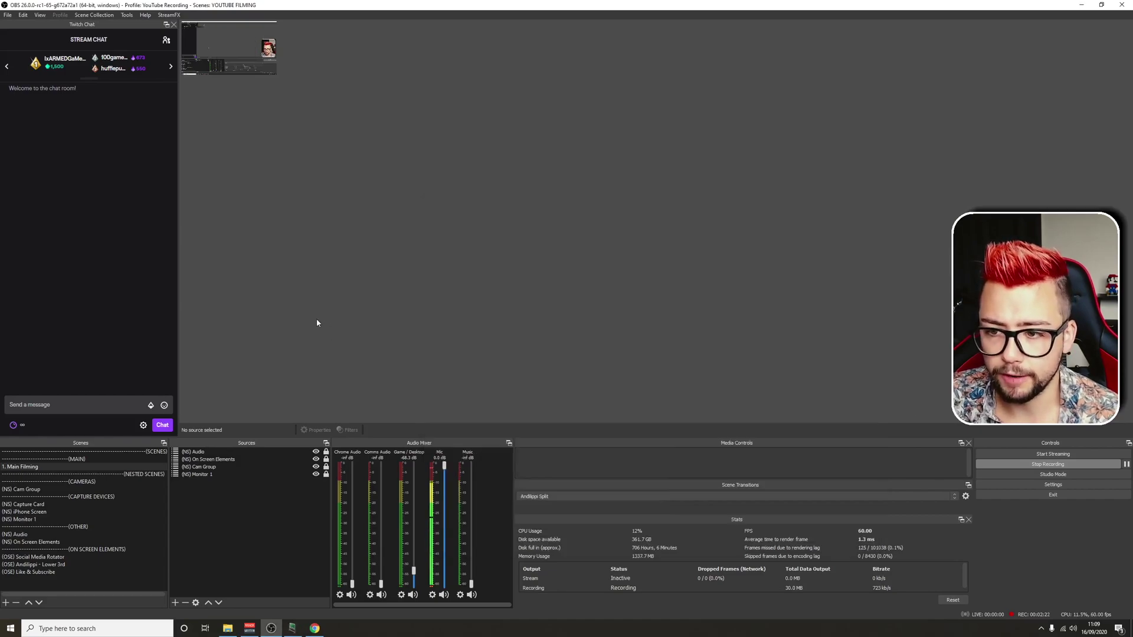
pyautogui.rightClick(198, 467)
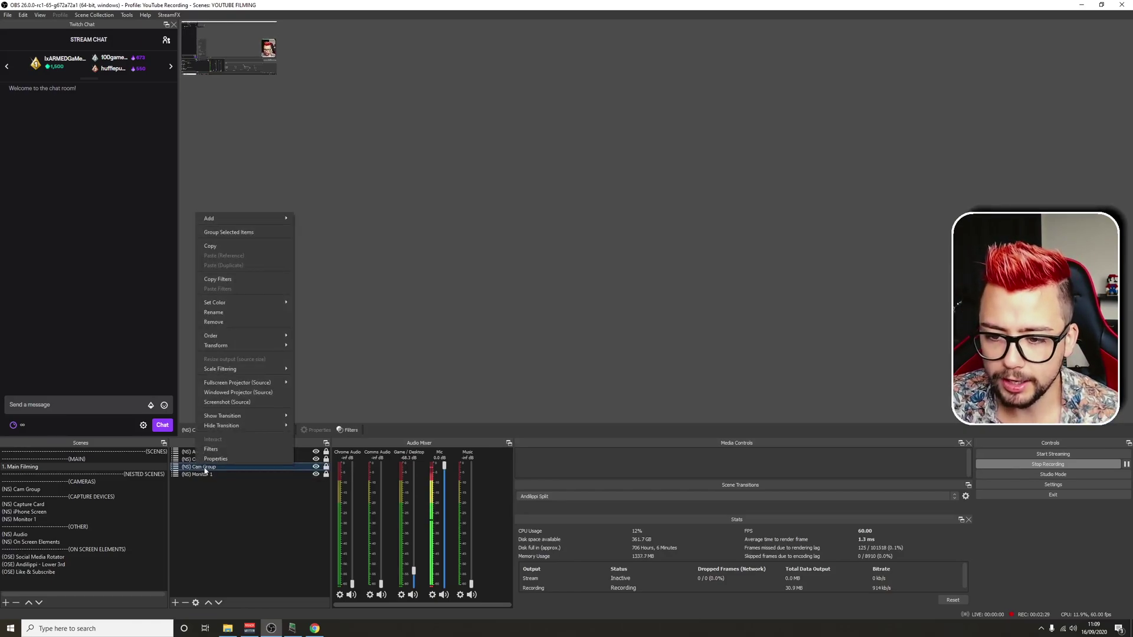
pyautogui.click(213, 450)
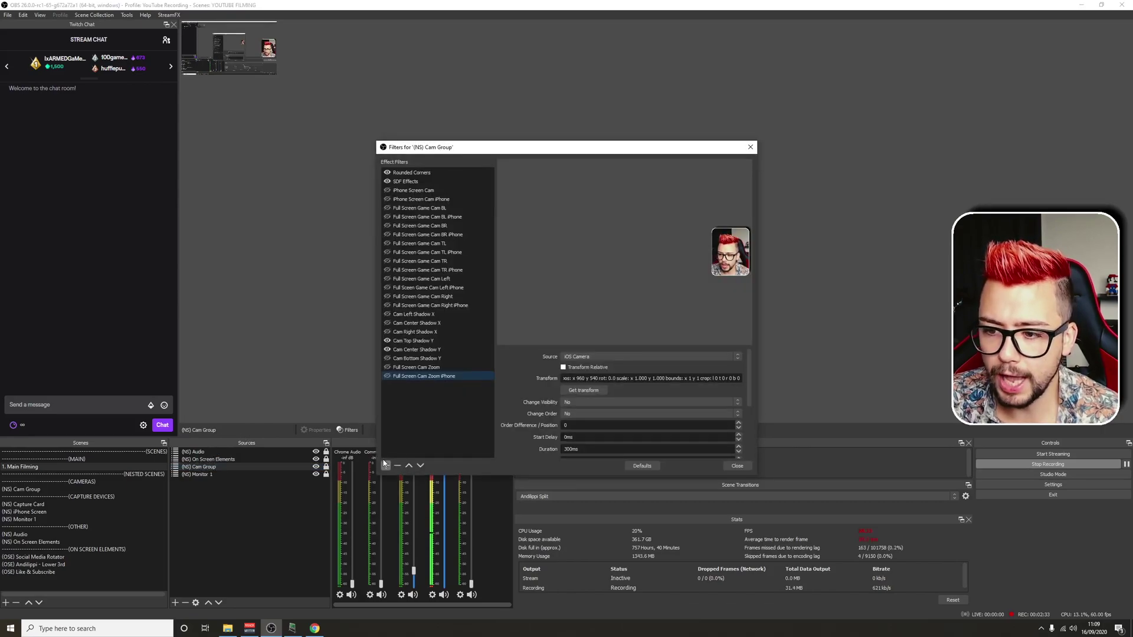
pyautogui.click(385, 466)
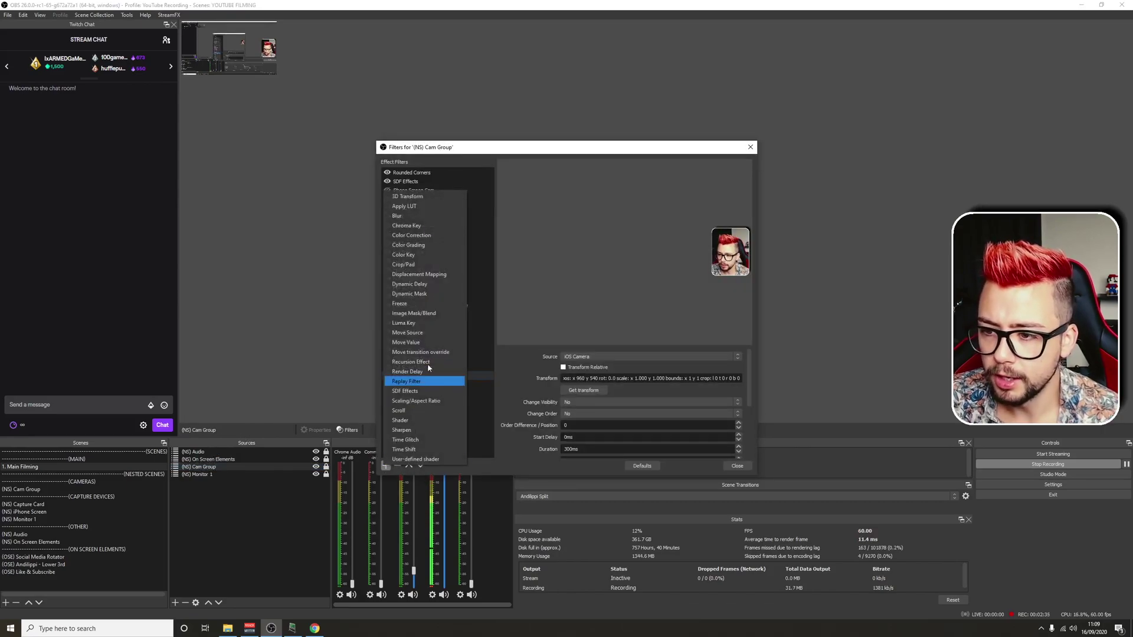
pyautogui.click(417, 235)
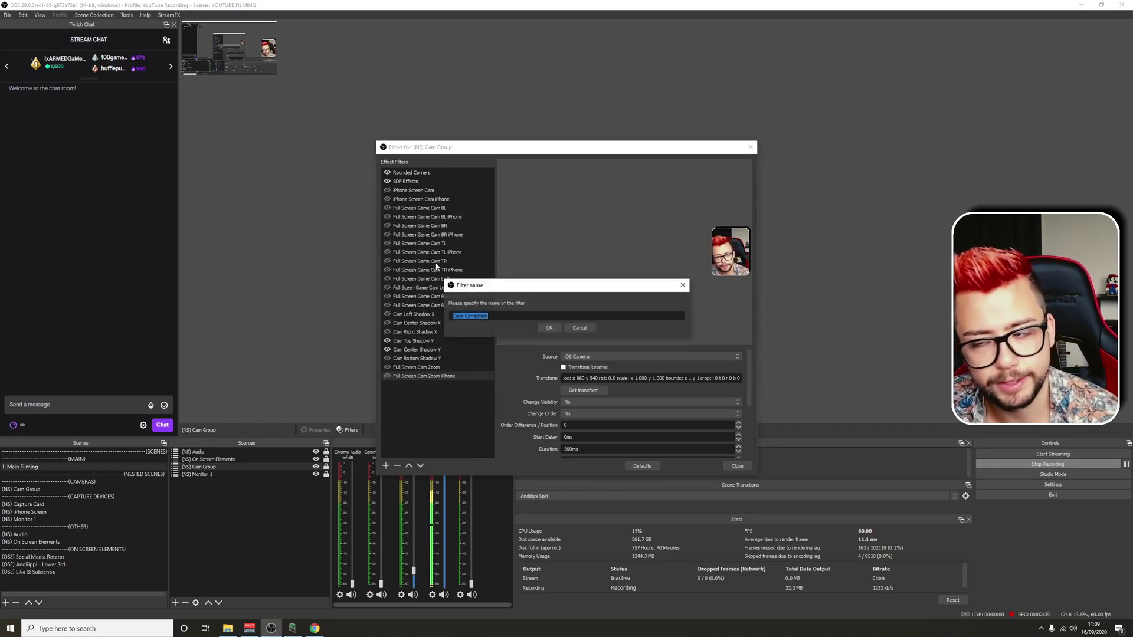
pyautogui.click(548, 328)
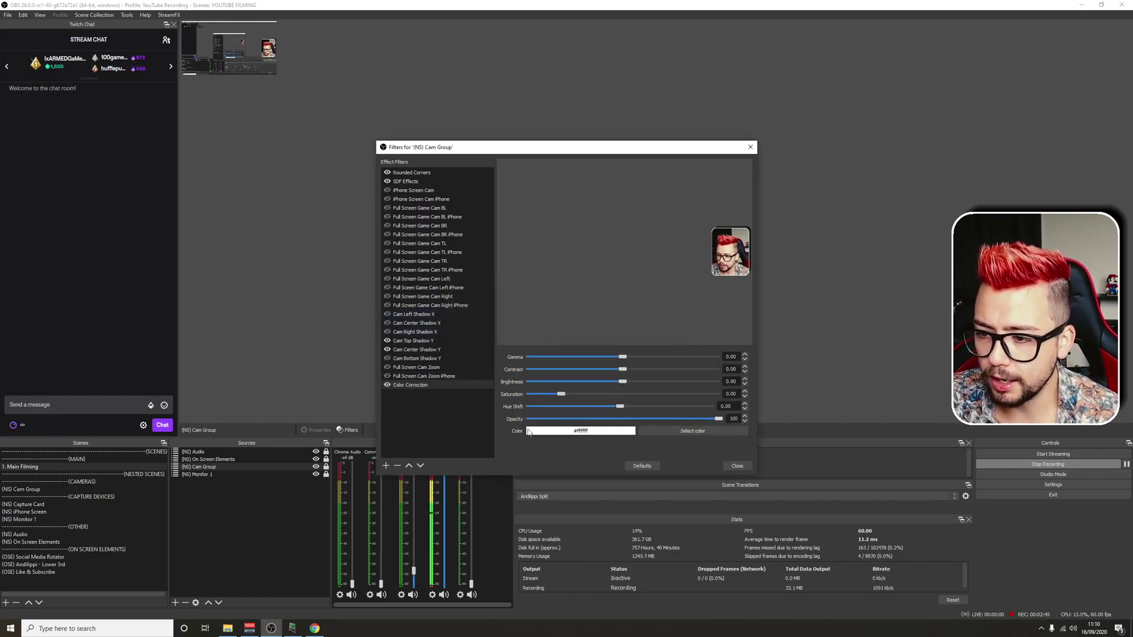
# Set the Color Correction filter's colour to #55ff00 and its opacity to 50, and close the filters window.
pyautogui.click(693, 430)
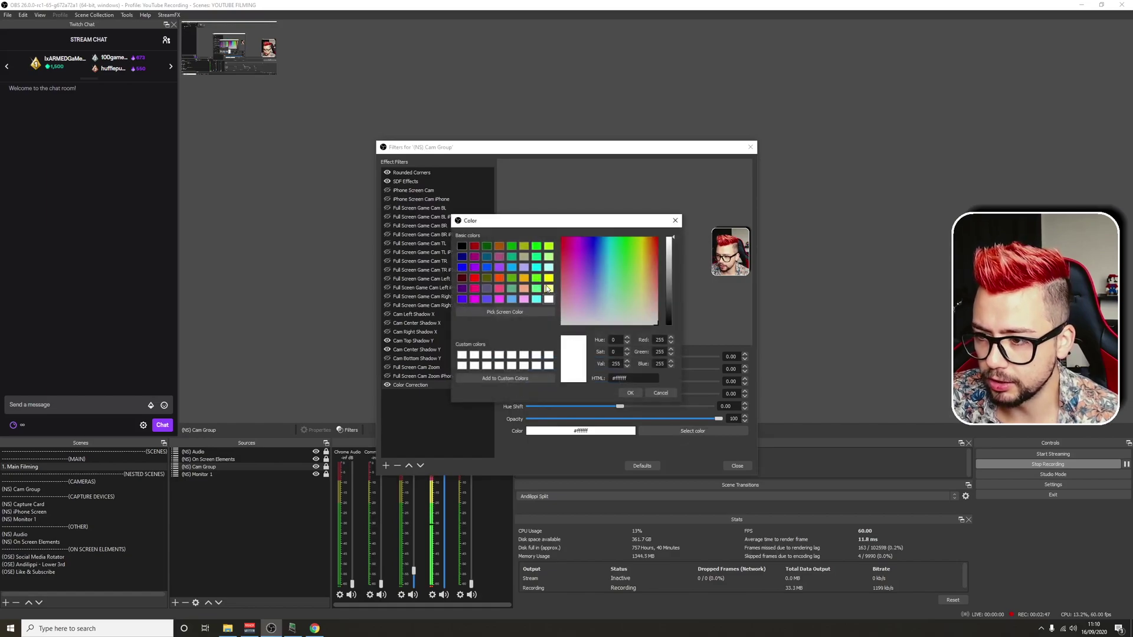
pyautogui.click(548, 288)
pyautogui.click(536, 278)
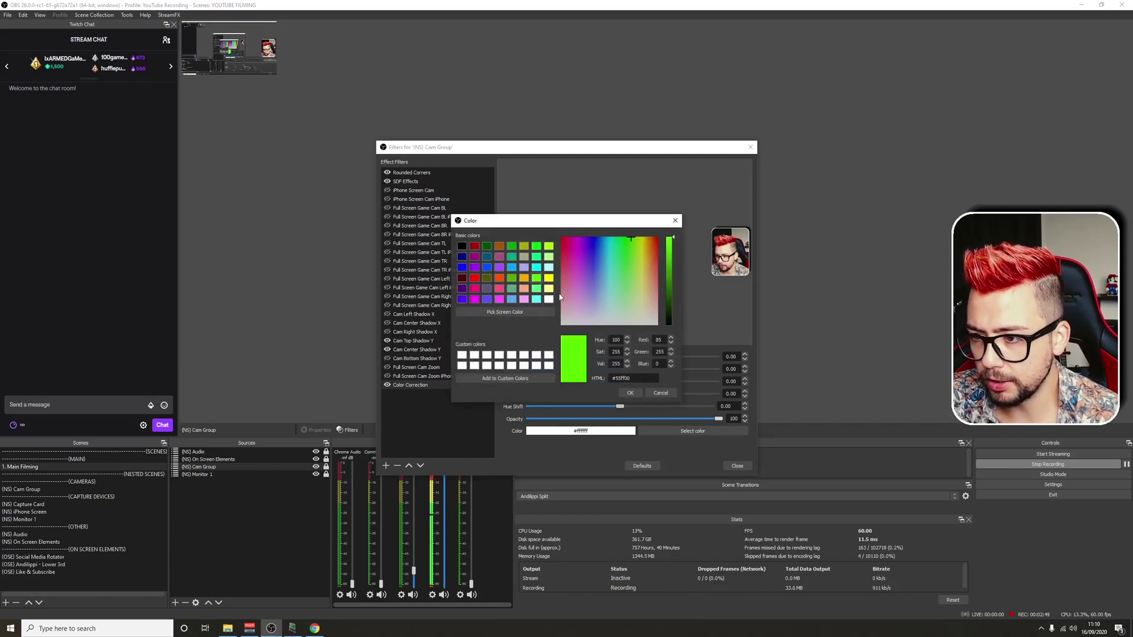
pyautogui.click(630, 394)
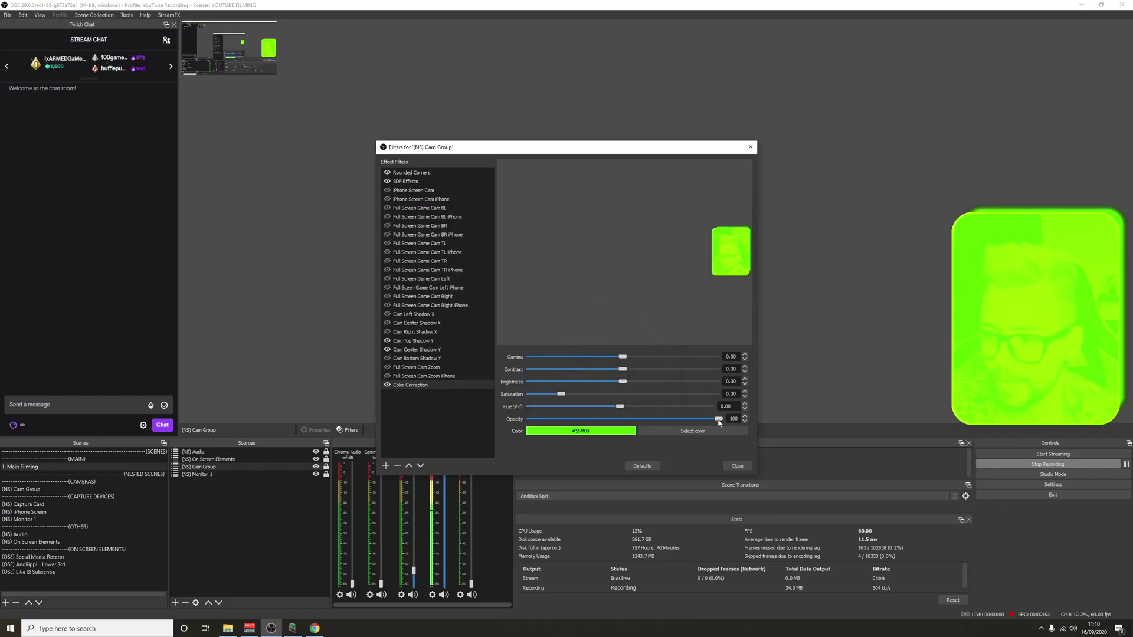
pyautogui.moveTo(719, 422); pyautogui.dragTo(624, 434)
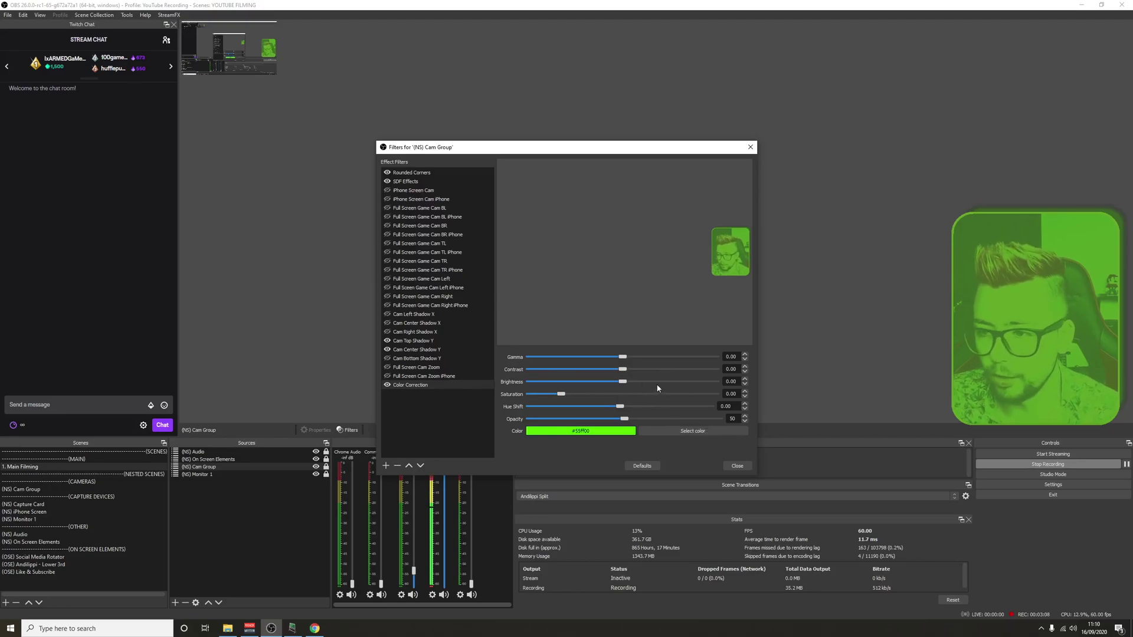
pyautogui.click(746, 468)
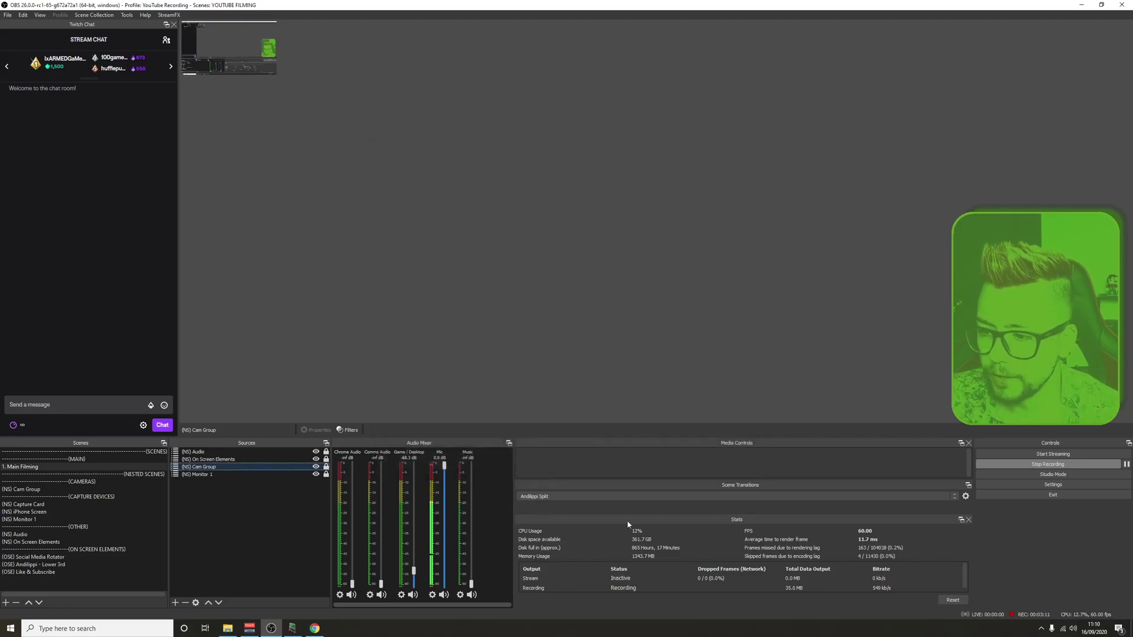
# Switch to LioranBoard Receiver and add a Filter Change Settings command below the colour correction comment.
pyautogui.click(292, 629)
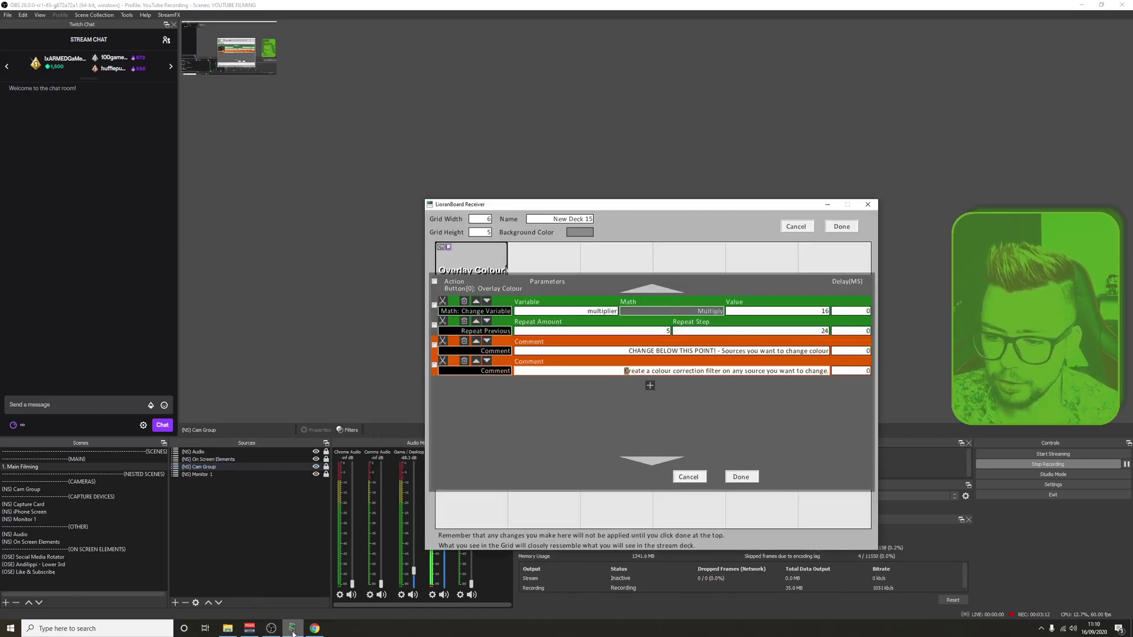
pyautogui.click(650, 387)
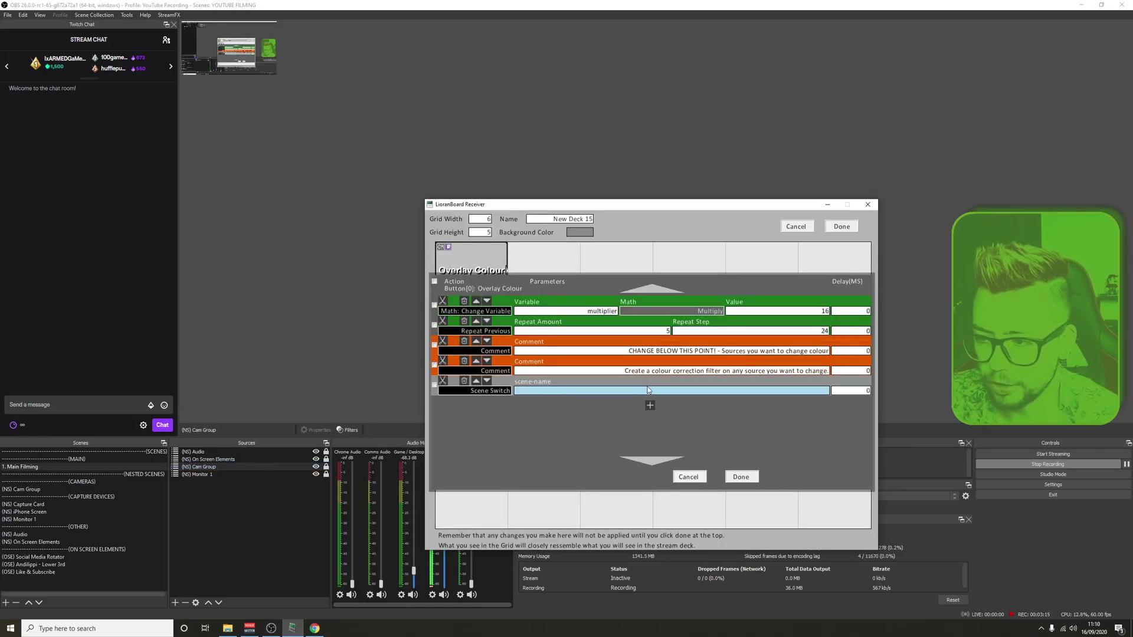
pyautogui.click(478, 391)
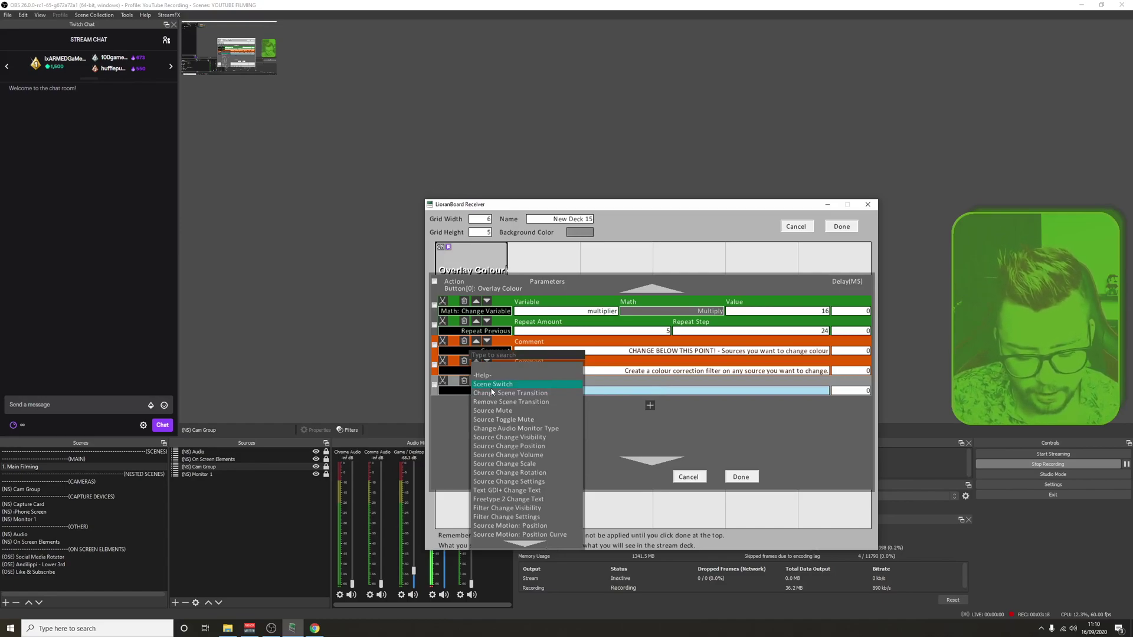
pyautogui.write('filt')
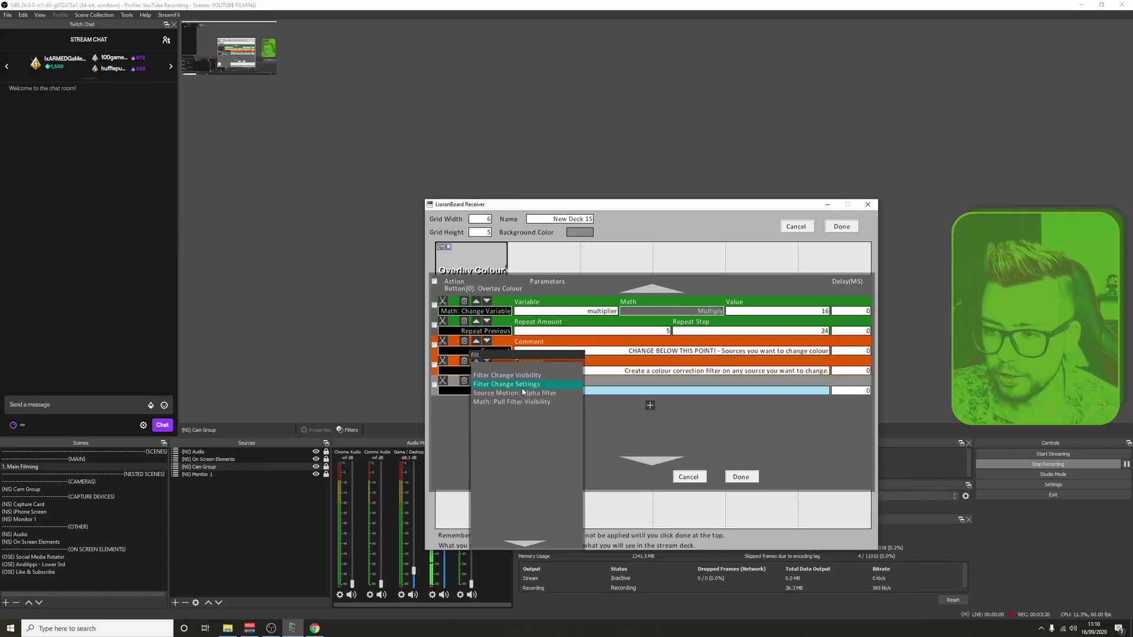
pyautogui.click(519, 385)
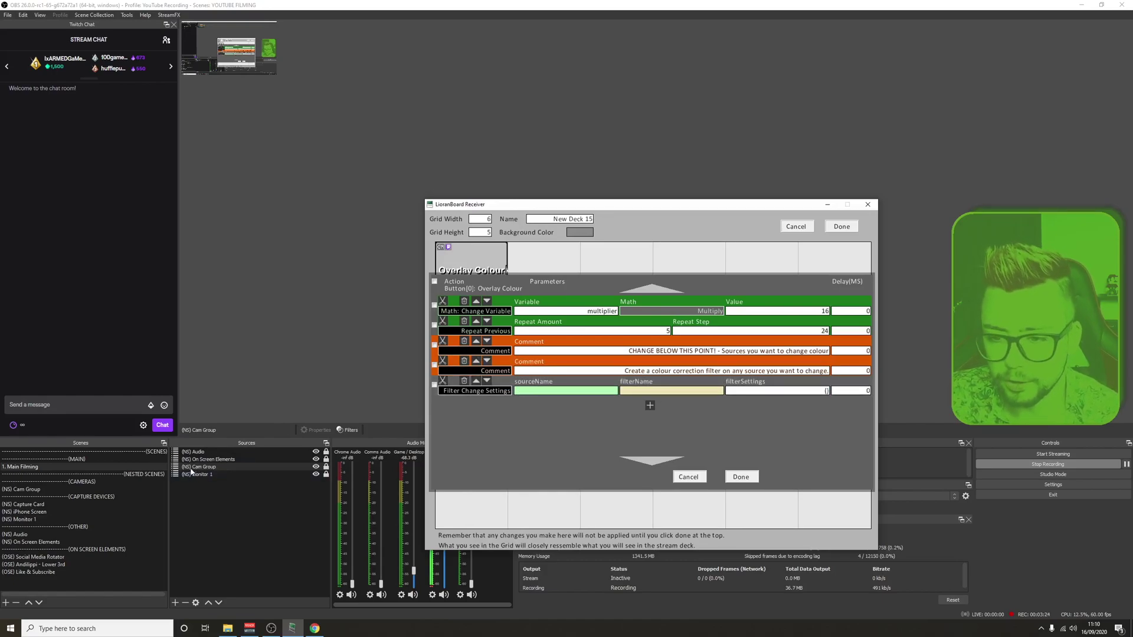
# Set the Filter Change Settings command's source to (NS) Cam Group and its filter to Color Correction.
pyautogui.click(582, 392)
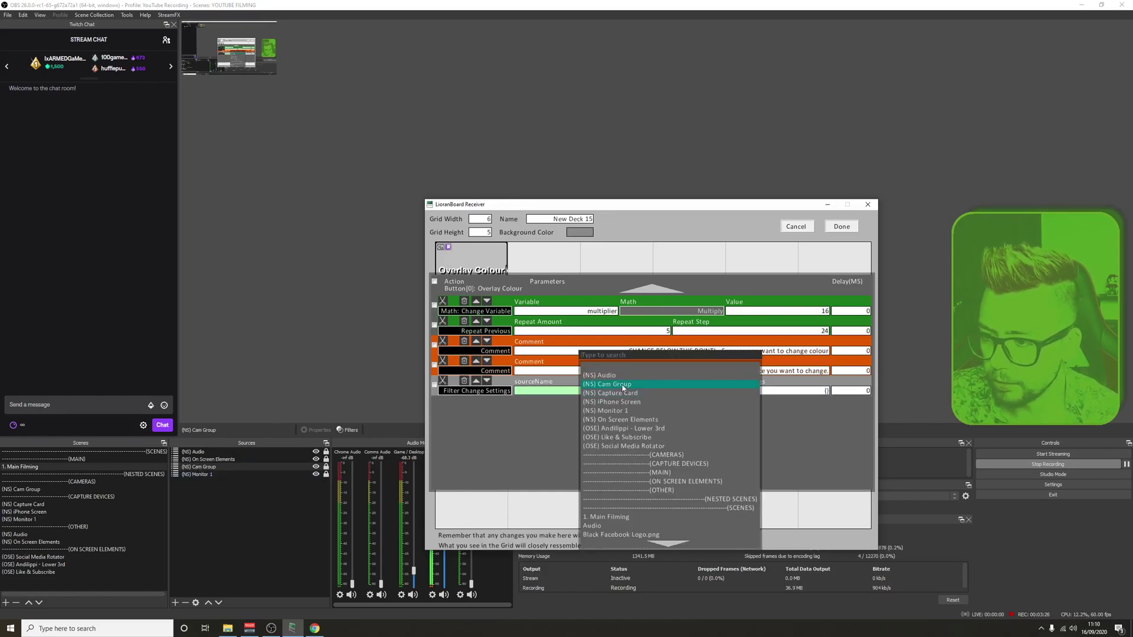
pyautogui.click(613, 385)
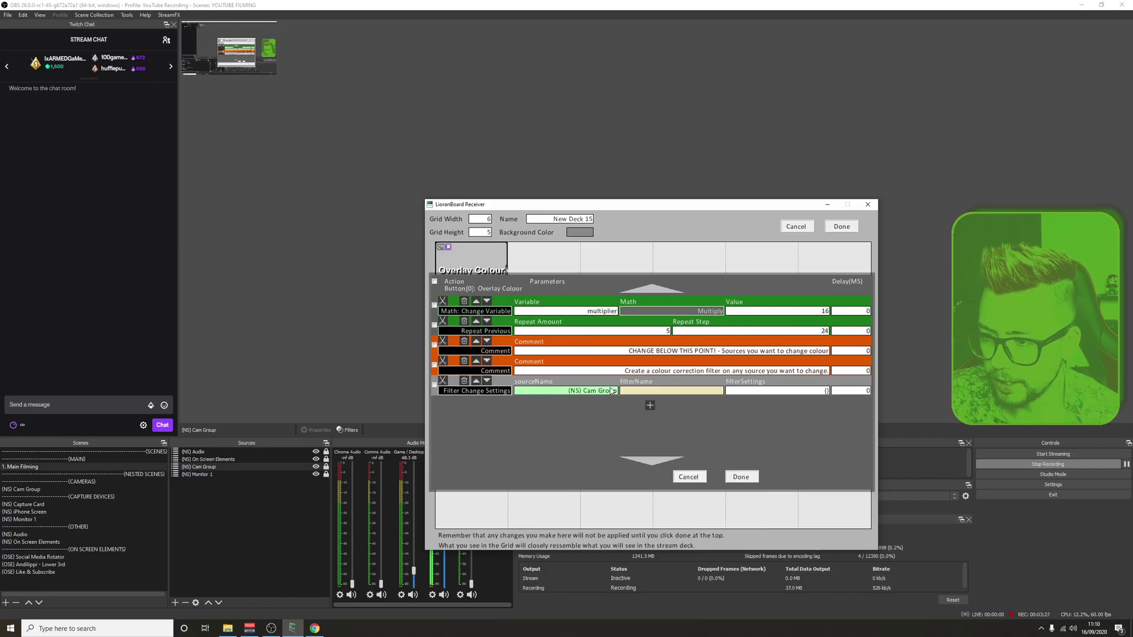
pyautogui.click(656, 392)
pyautogui.click(680, 431)
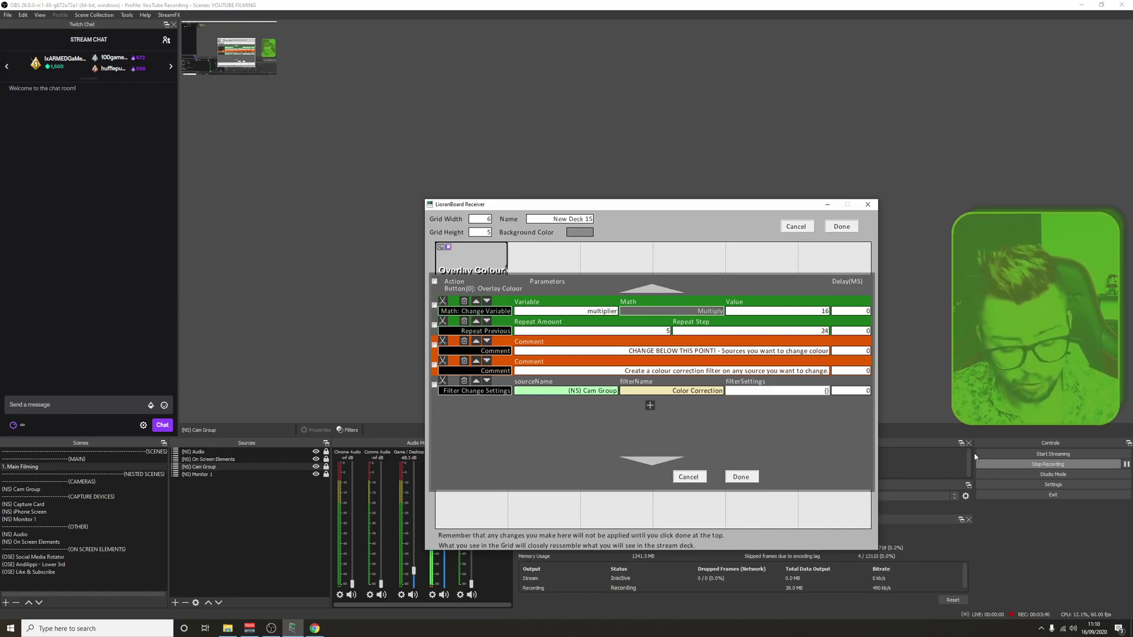
# Enter {"color":/$color_dec$/} as the filter settings of the (NS) Cam Group command.
pyautogui.write('"')
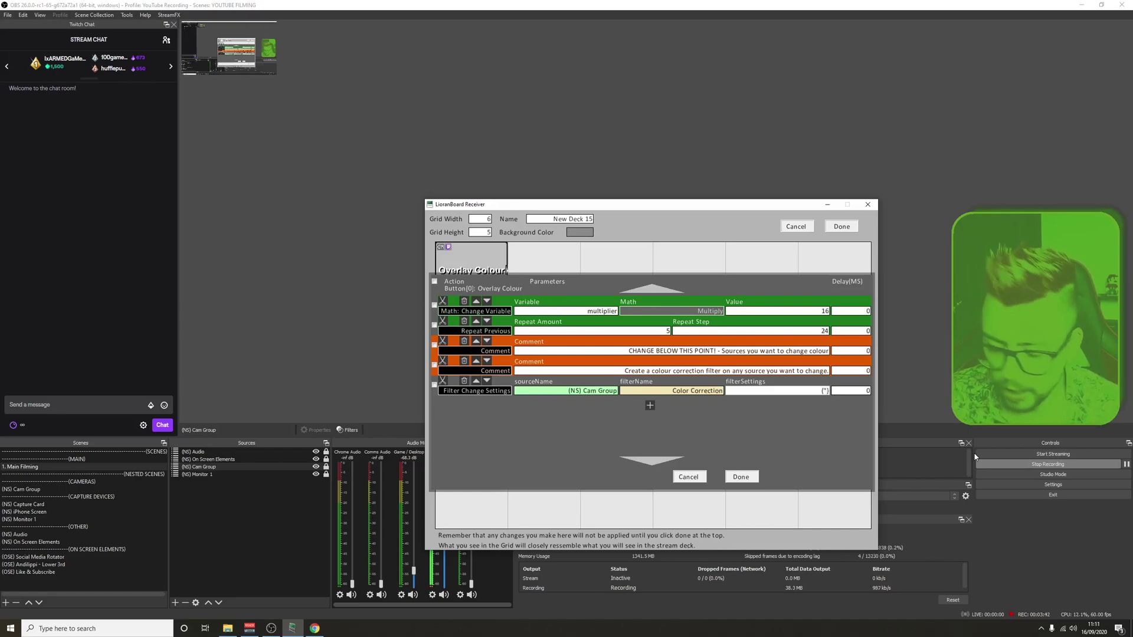
pyautogui.write('color')
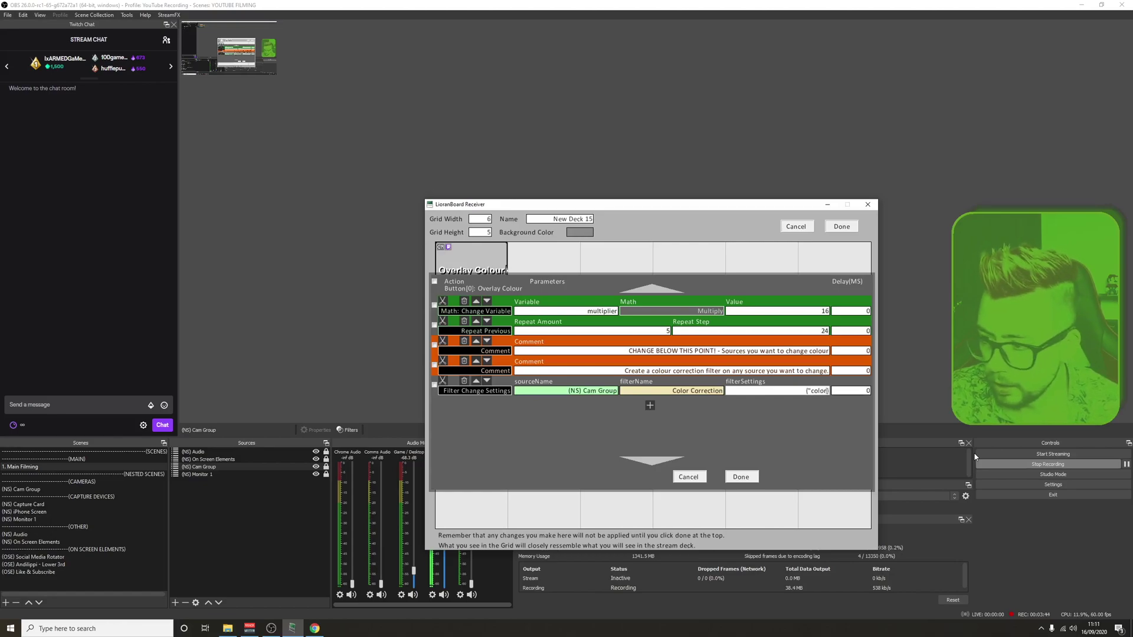
pyautogui.write('":')
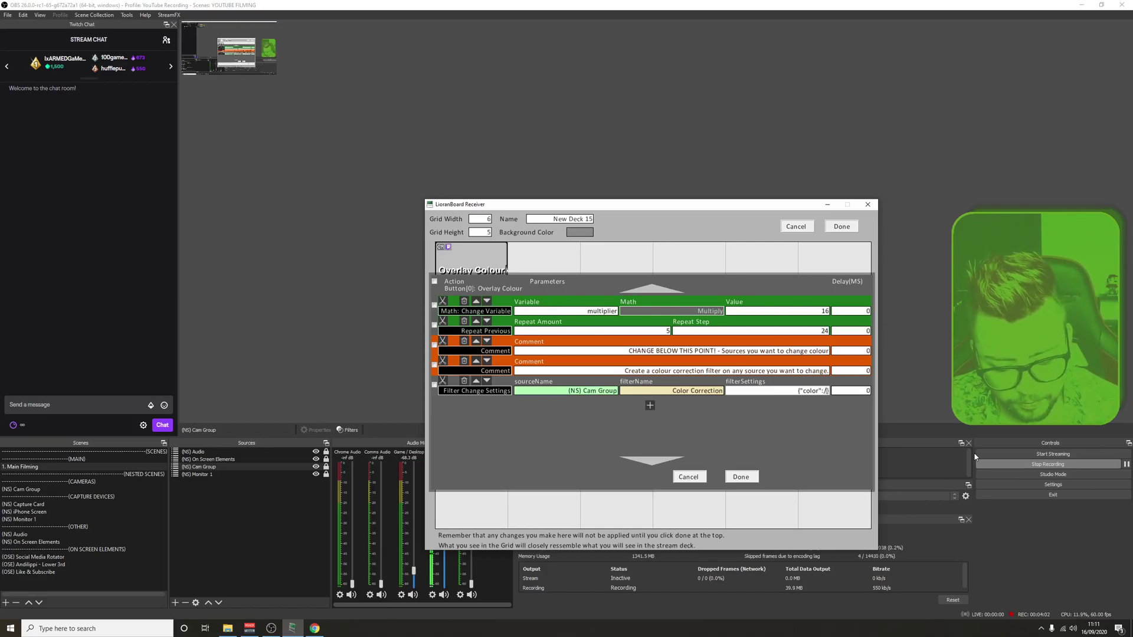
pyautogui.write('color_dec$')
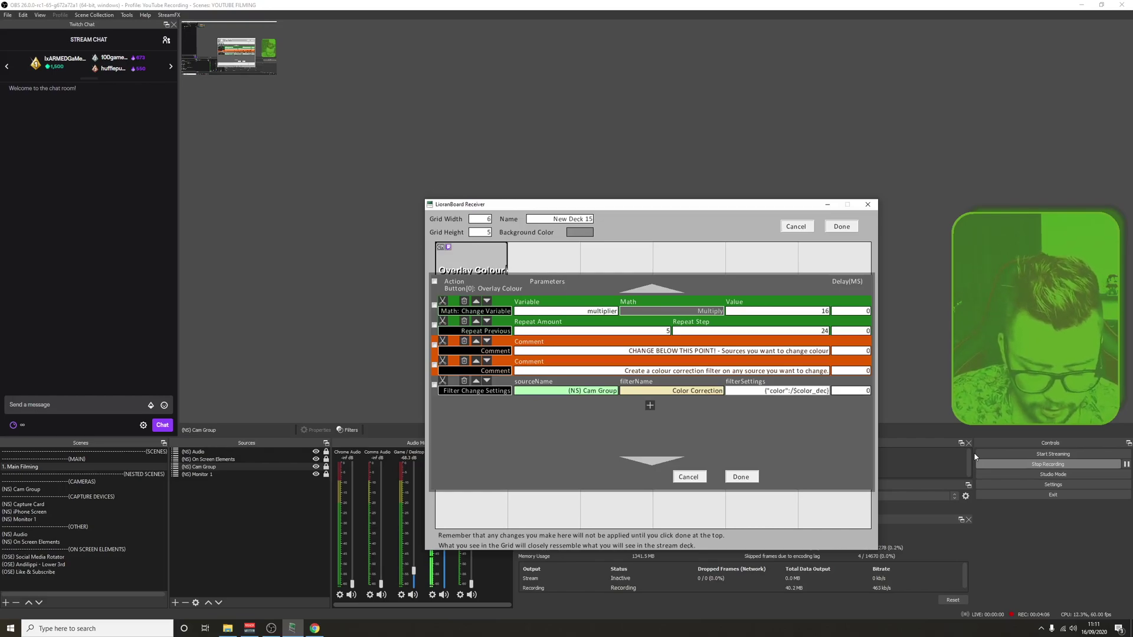
pyautogui.write('/')
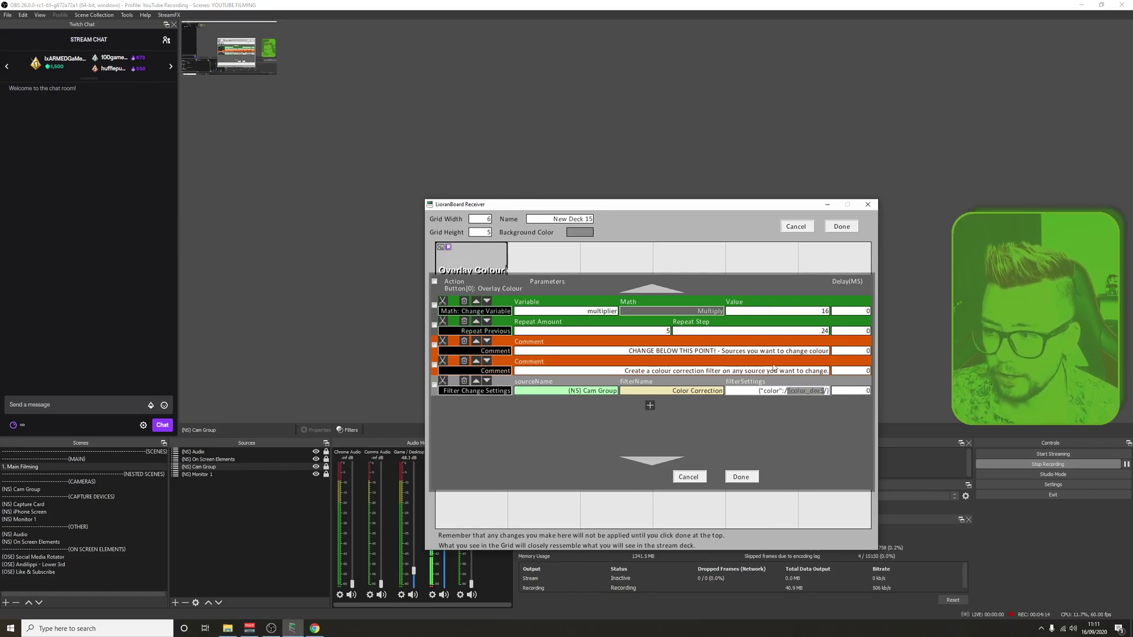
# Check the color_dec variable in the conversion commands, then save the Overlay Colour button's commands and New Deck 15.
pyautogui.scroll(8, 774, 367)
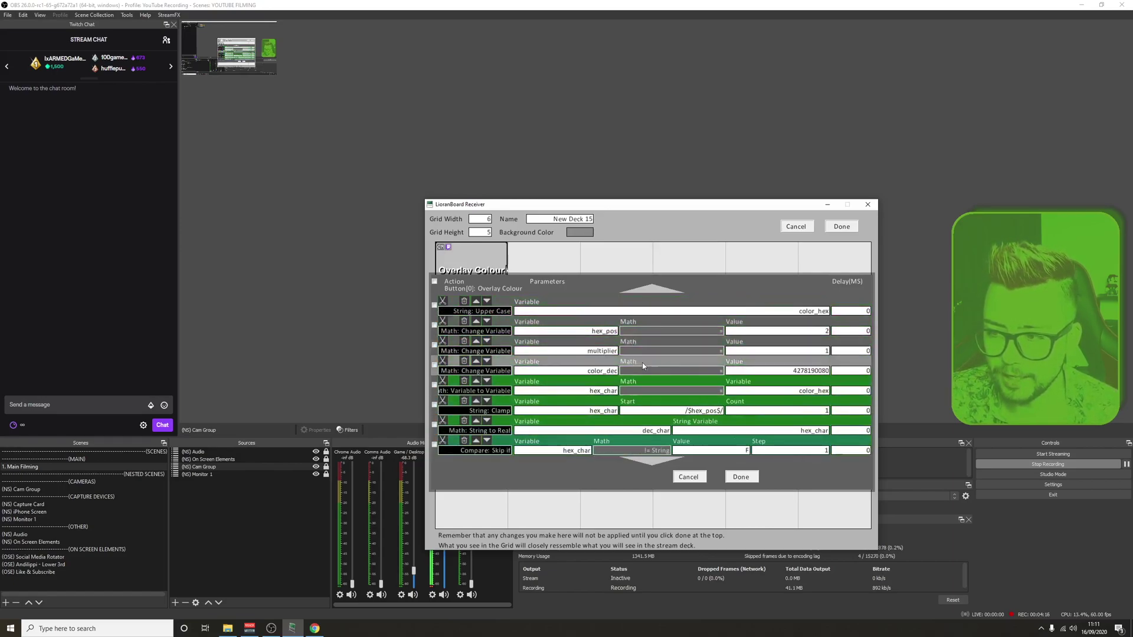
pyautogui.scroll(-8, 643, 366)
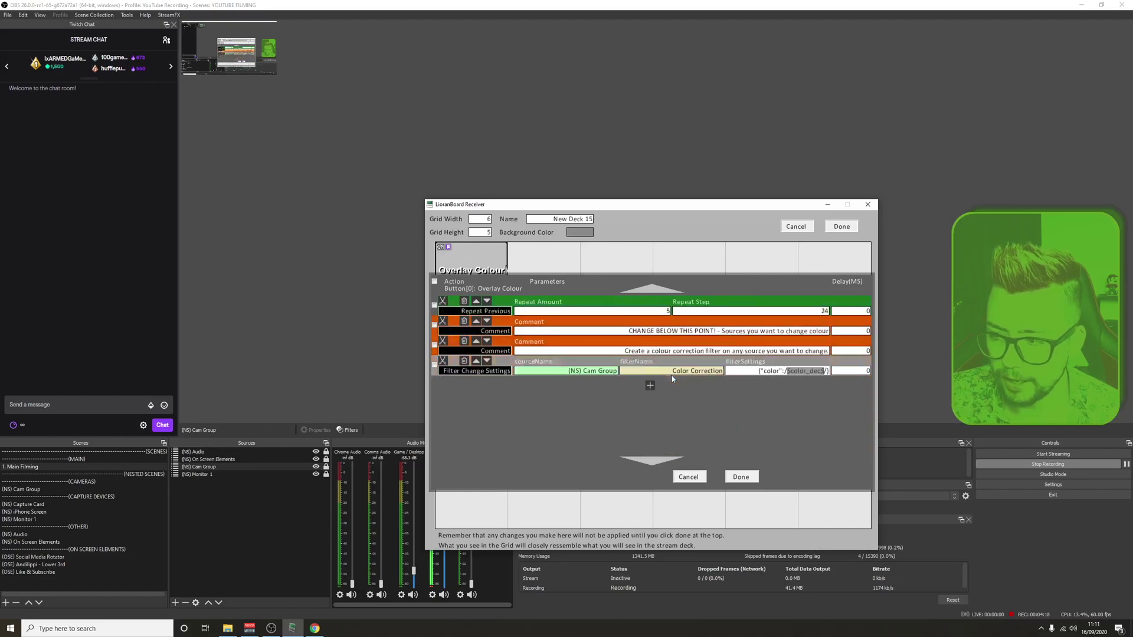
pyautogui.scroll(-1, 672, 379)
pyautogui.click(742, 477)
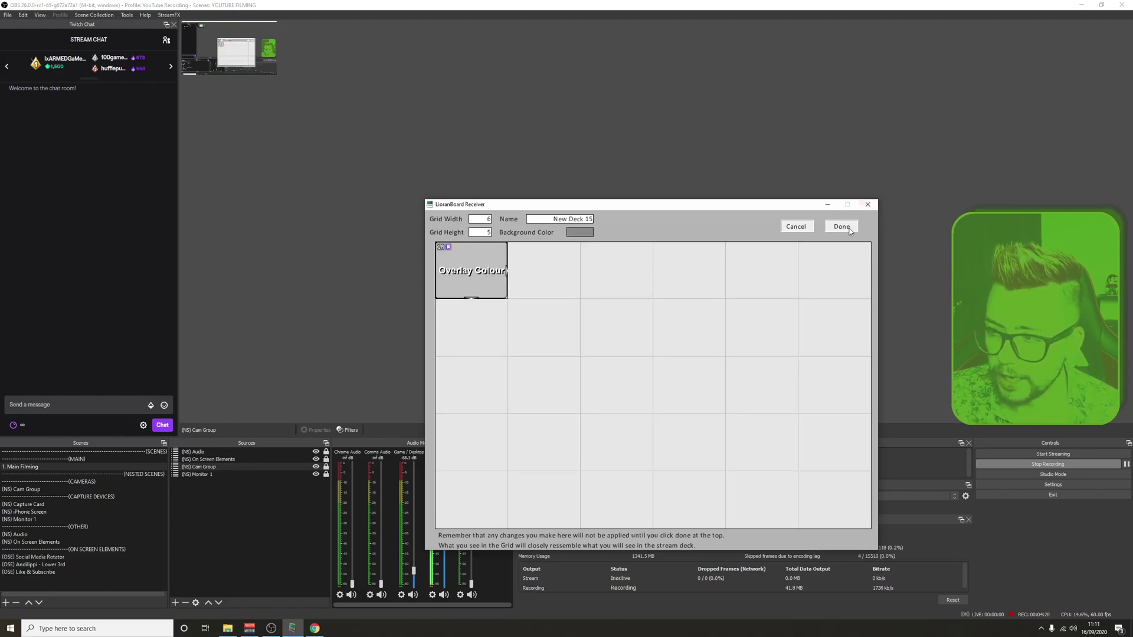
pyautogui.click(842, 227)
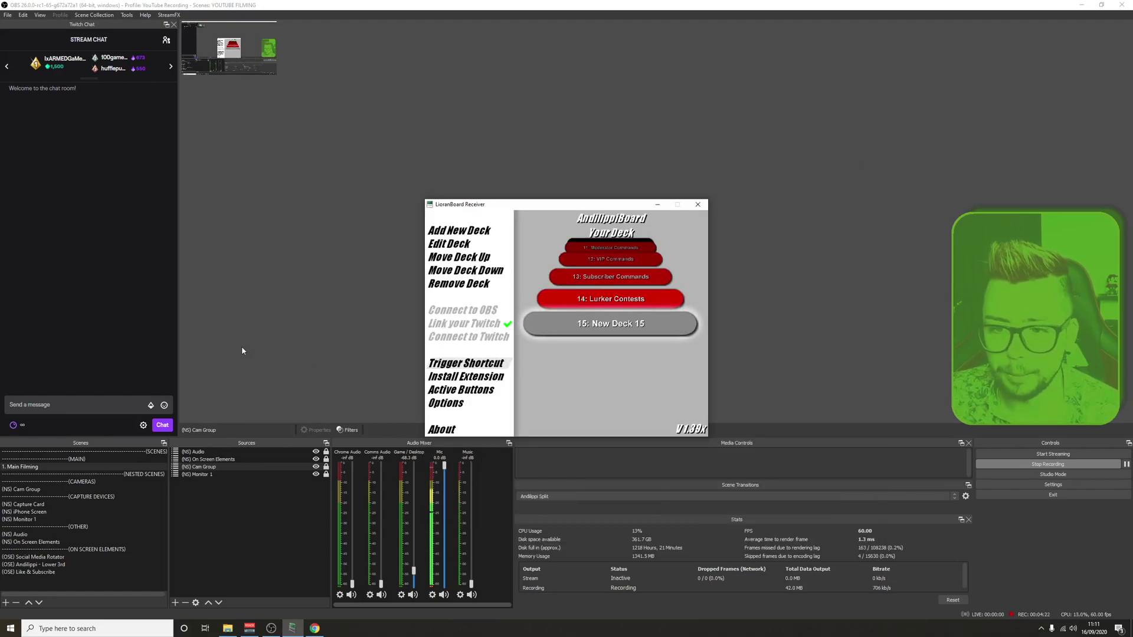
# Switch to OBS and redeem the Change Overlay Colour reward in the Twitch chat with hex code ffffff.
pyautogui.click(285, 334)
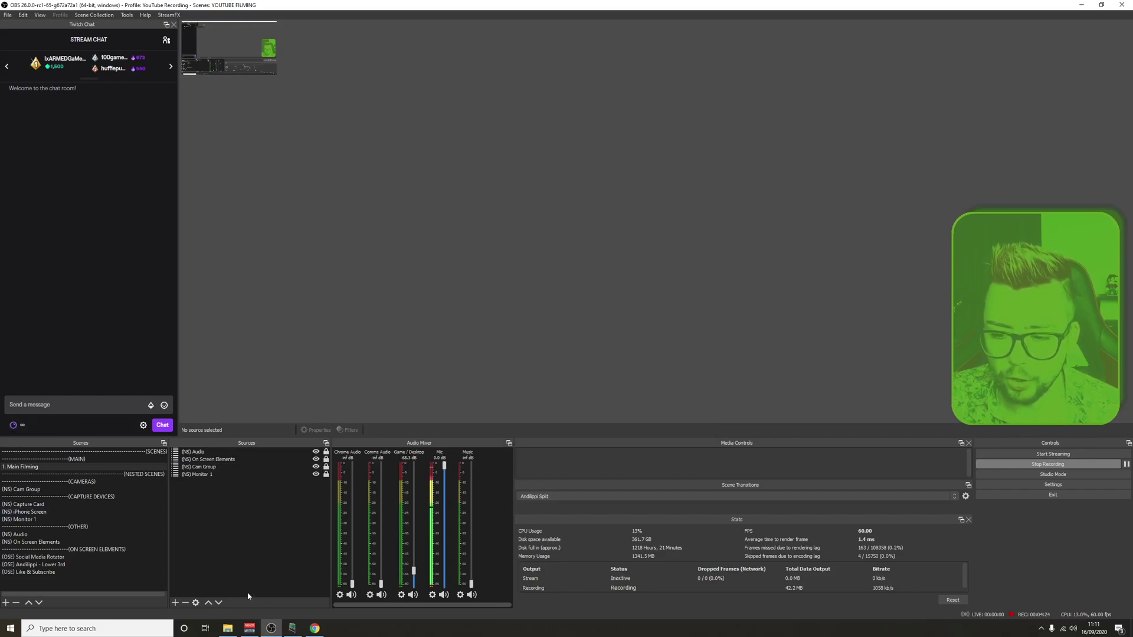
pyautogui.click(292, 628)
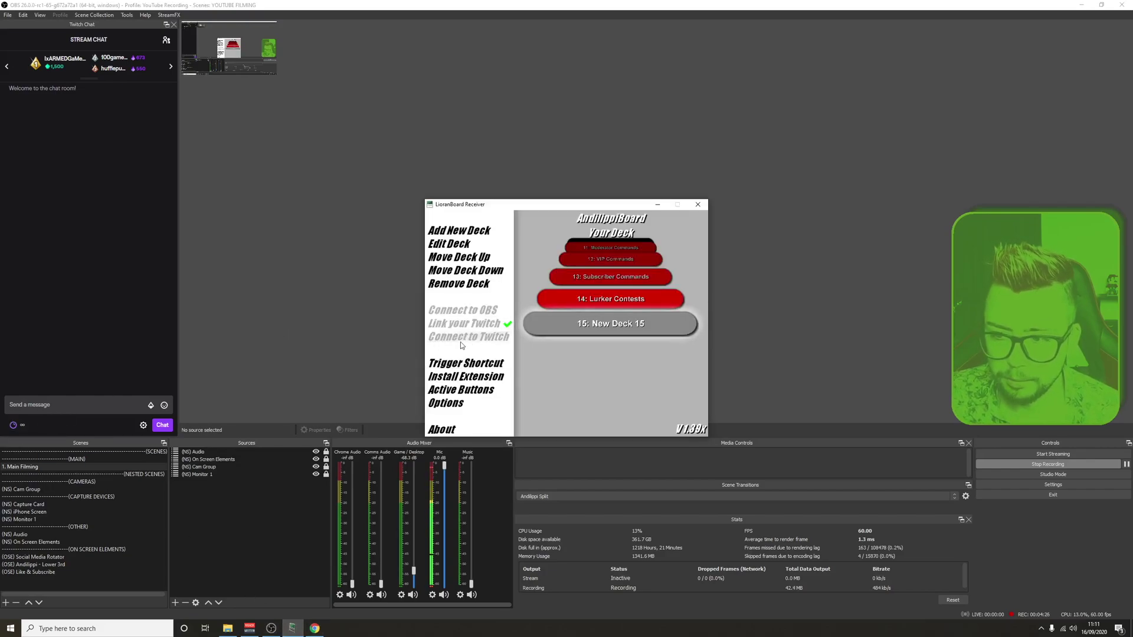
pyautogui.click(249, 339)
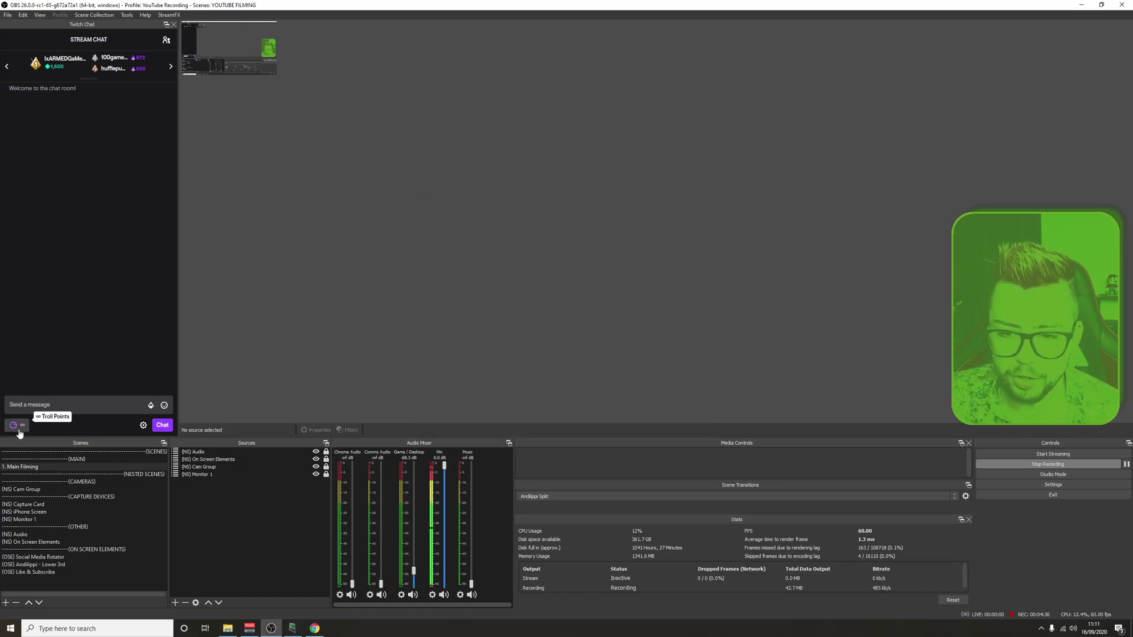
pyautogui.click(21, 426)
pyautogui.click(81, 337)
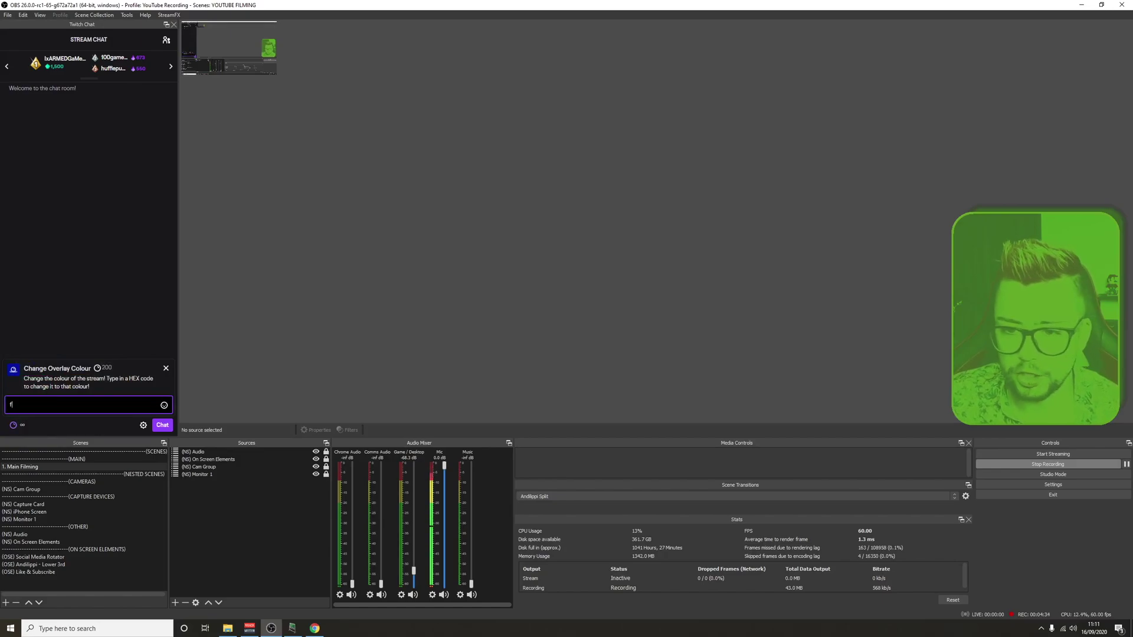
pyautogui.write('ffffff')
pyautogui.press('Return')
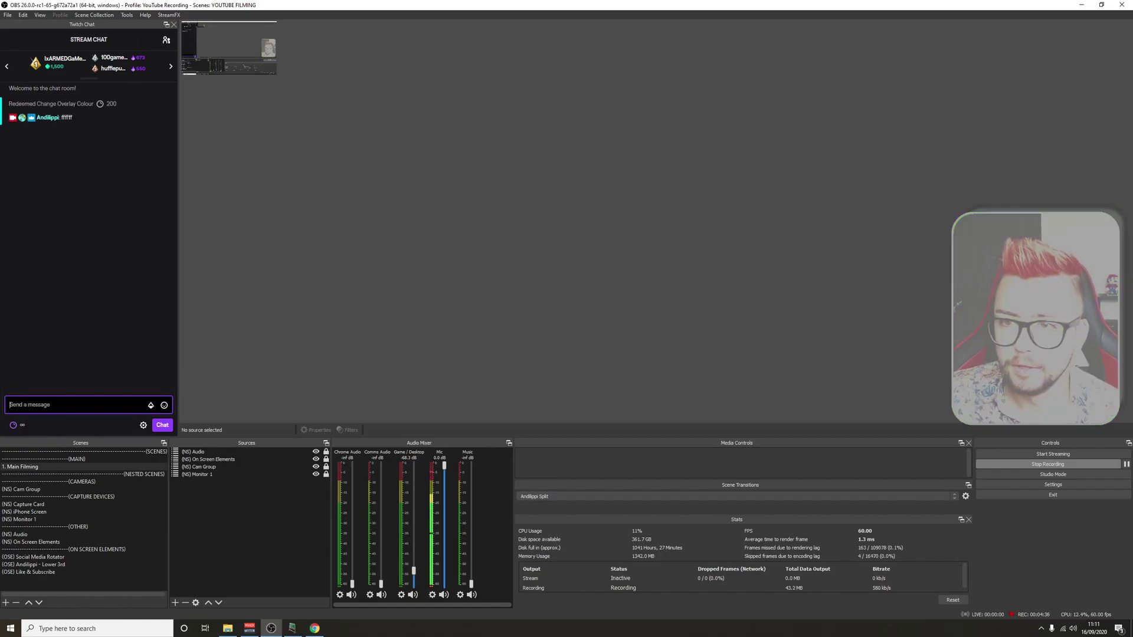
# Redeem the Change Overlay Colour reward again with hex code ff3423.
pyautogui.click(13, 425)
pyautogui.click(83, 335)
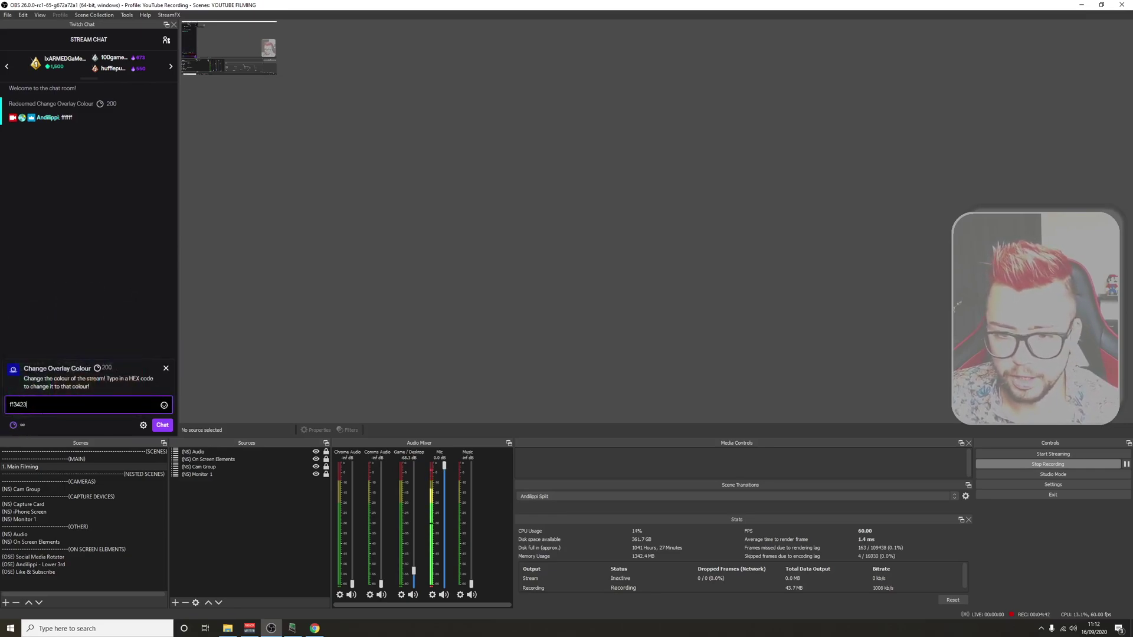
pyautogui.write('ff3423')
pyautogui.press('Return')
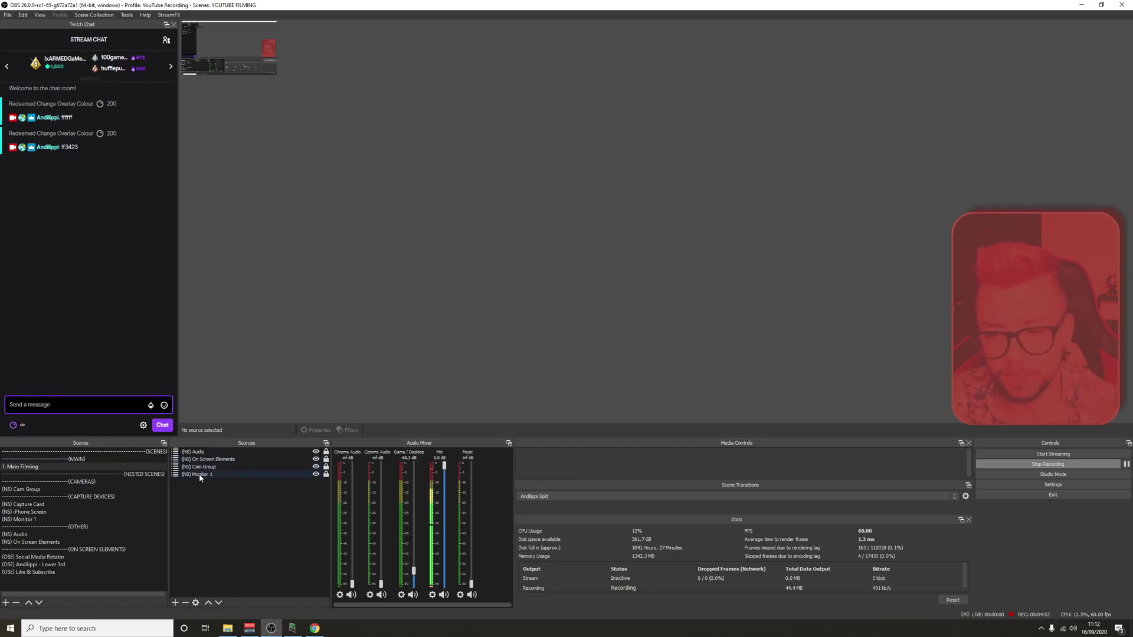
# Disable the Color Correction filter on the (NS) Cam Group source and close its filters window.
pyautogui.rightClick(224, 466)
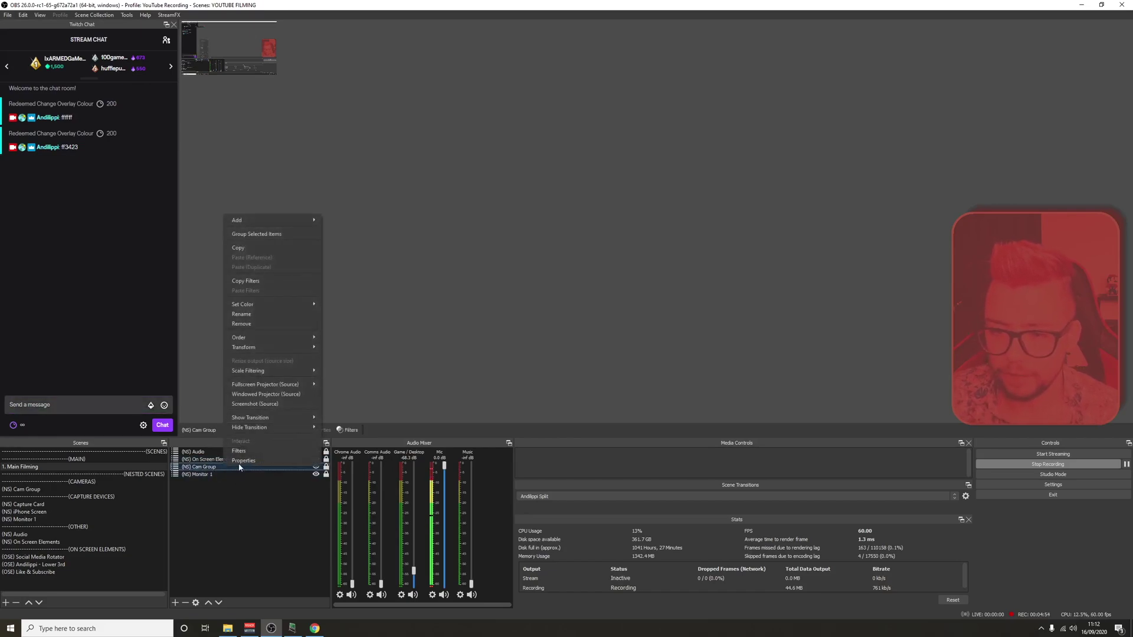
pyautogui.click(238, 452)
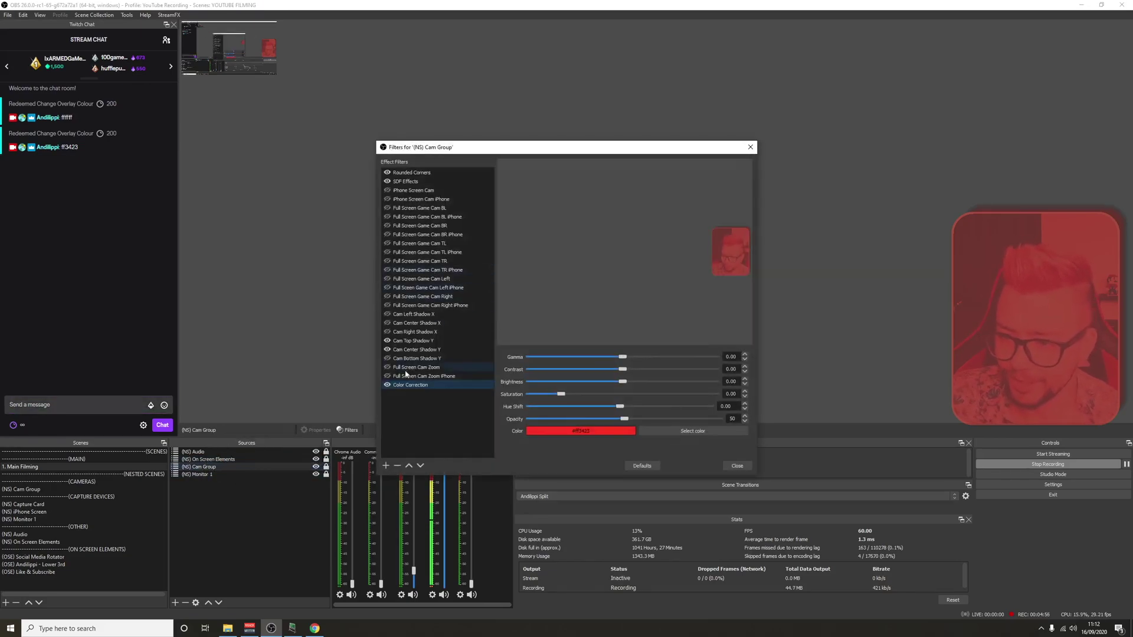
pyautogui.click(387, 385)
pyautogui.click(735, 466)
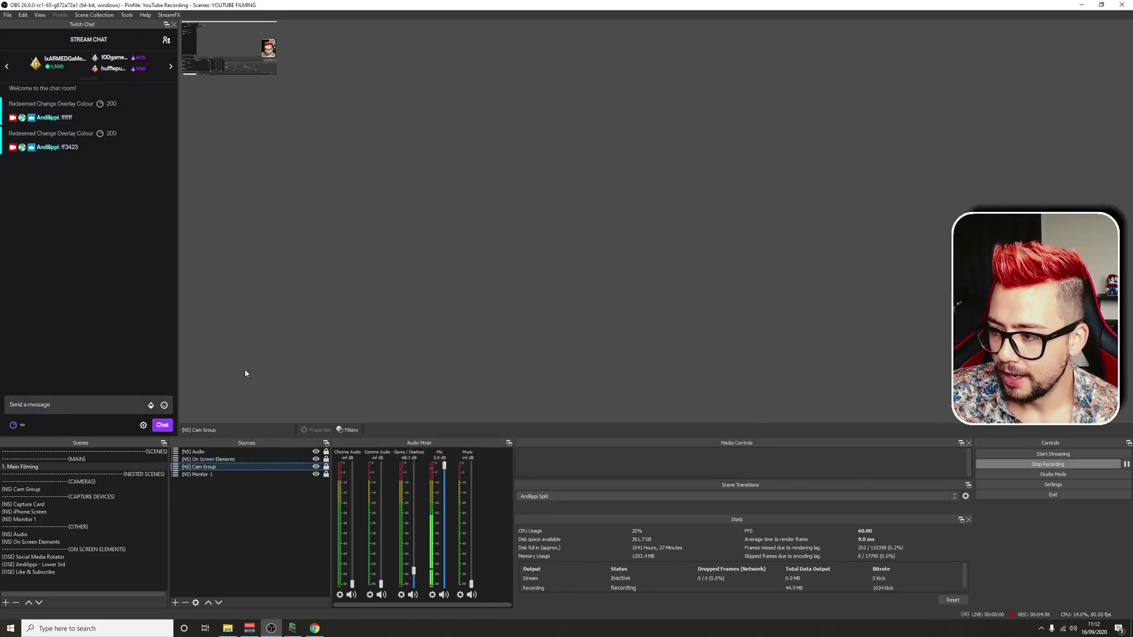